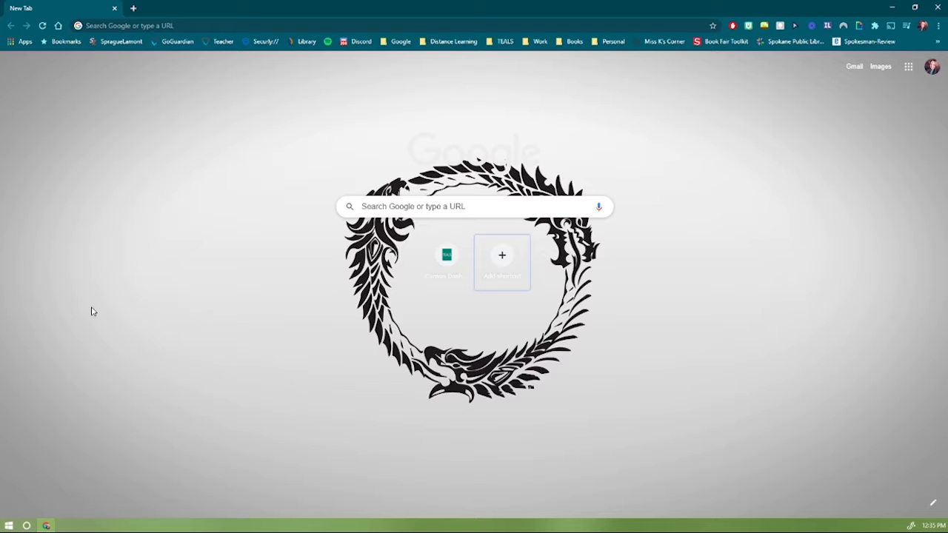
Go to teacher.goguardian.com in Chrome.
{"action": "left_click", "coordinate": [148, 25]}
{"action": "type", "text": "teacher.go"}
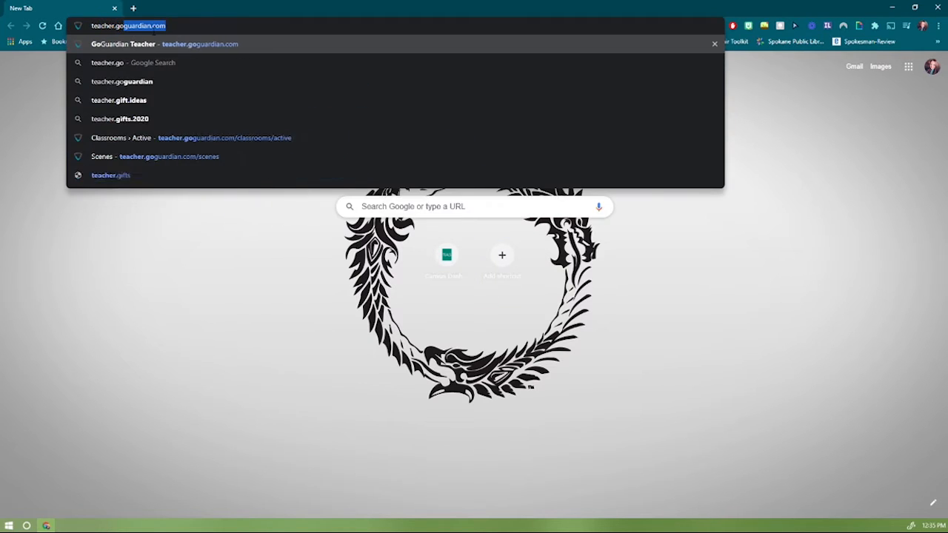
{"action": "type", "text": "guardian.com"}
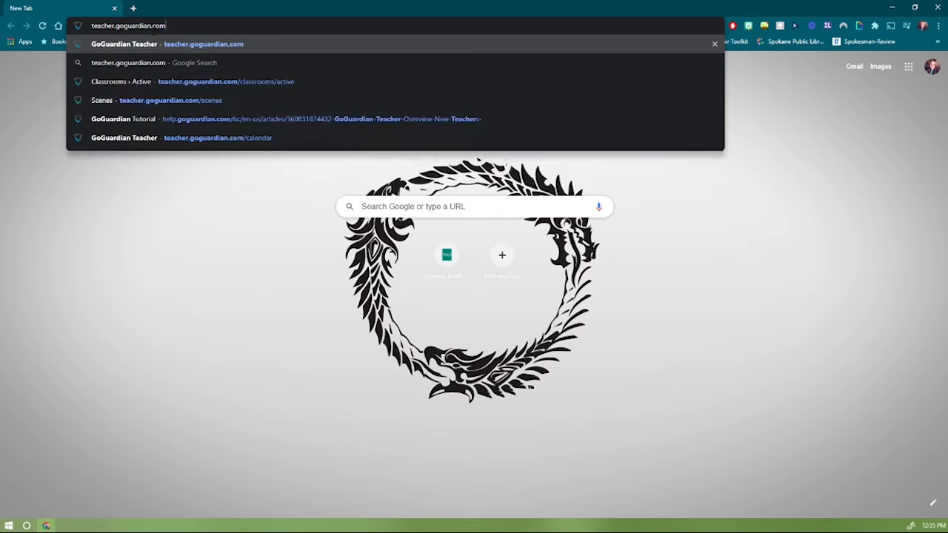
{"action": "key", "text": "Return"}
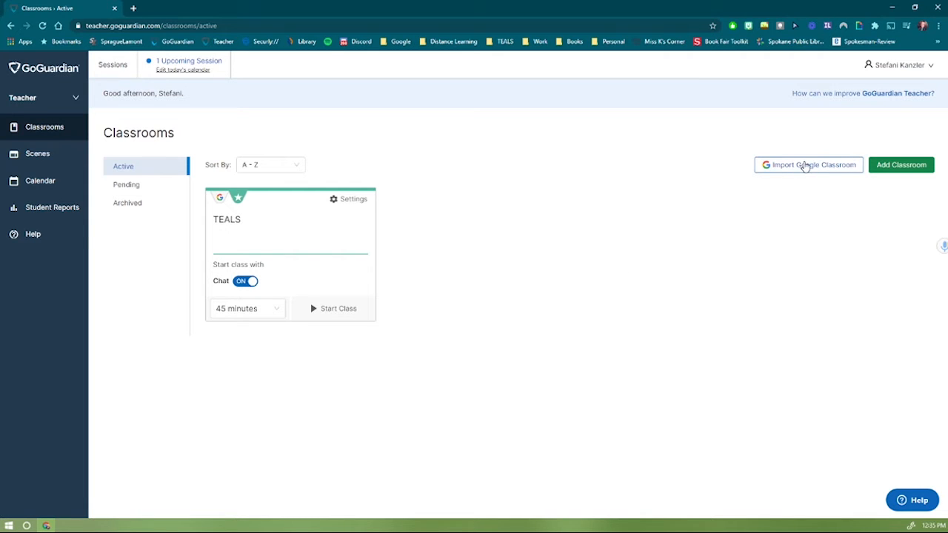
Import only the Asynchronous Coding class from Google Classroom, leaving the other classes unticked.
{"action": "left_click", "coordinate": [805, 166]}
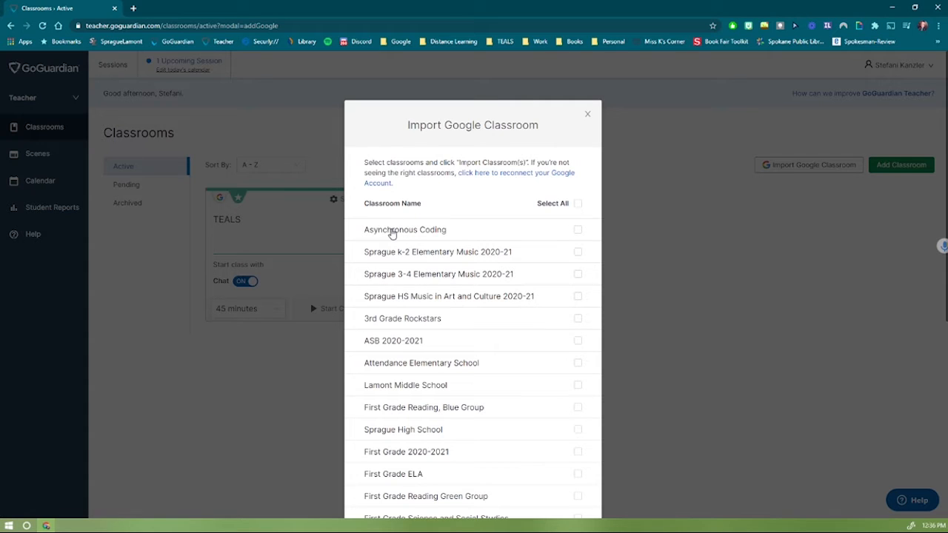
{"action": "left_click", "coordinate": [393, 234]}
{"action": "left_click", "coordinate": [559, 323]}
{"action": "left_click", "coordinate": [567, 346]}
{"action": "left_click", "coordinate": [563, 379]}
{"action": "left_click", "coordinate": [575, 386]}
{"action": "left_click", "coordinate": [578, 342]}
{"action": "left_click", "coordinate": [578, 320]}
{"action": "scroll", "coordinate": [578, 244], "scroll_direction": "down", "scroll_amount": 5}
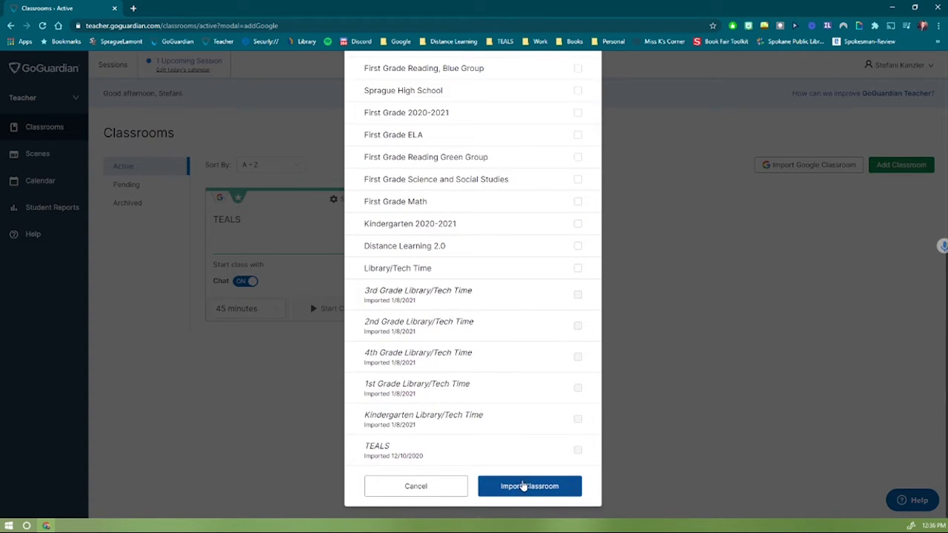
{"action": "left_click", "coordinate": [522, 486]}
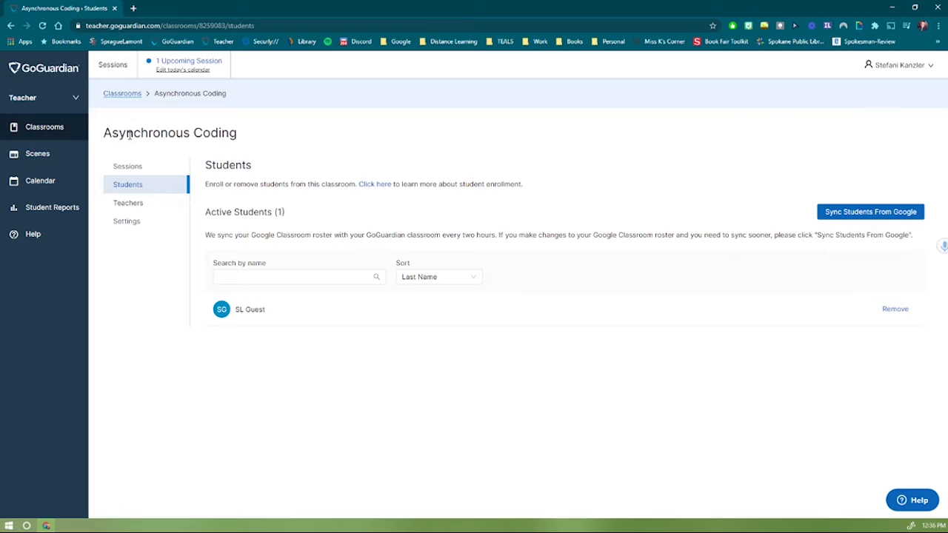
Point out the Asynchronous Coding title, then view the classroom's Teachers list.
{"action": "left_click_drag", "start_coordinate": [104, 134], "coordinate": [234, 134]}
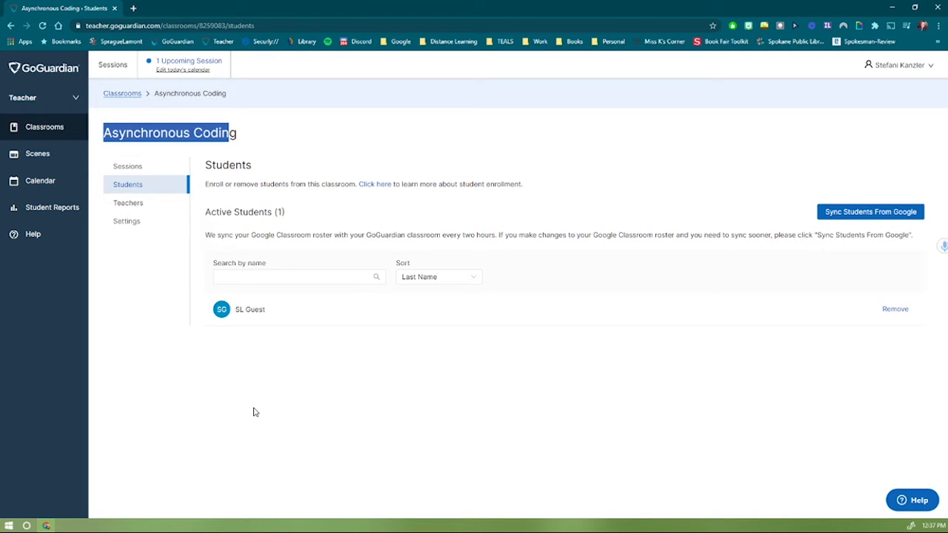
{"action": "left_click", "coordinate": [211, 140]}
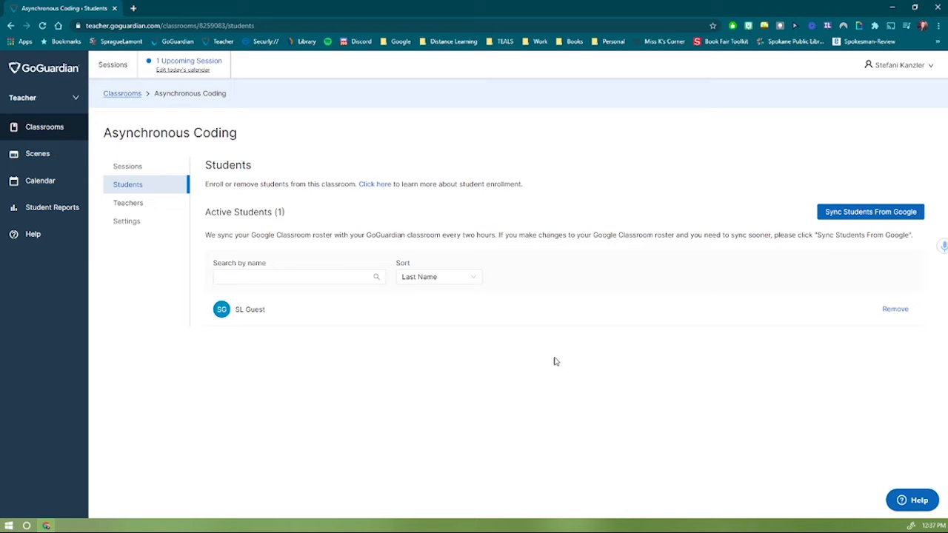
{"action": "left_click", "coordinate": [130, 208]}
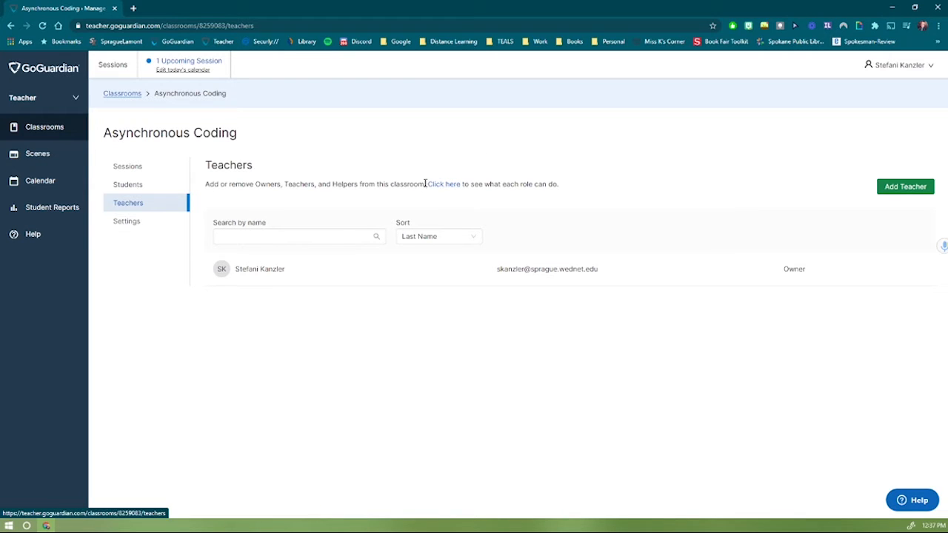
{"action": "left_click_drag", "start_coordinate": [425, 183], "coordinate": [442, 169]}
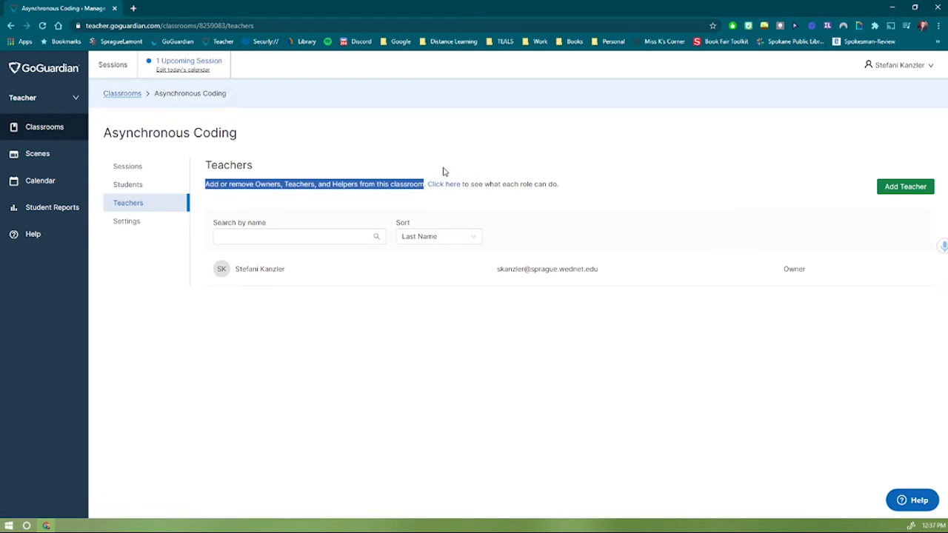
{"action": "left_click", "coordinate": [444, 172]}
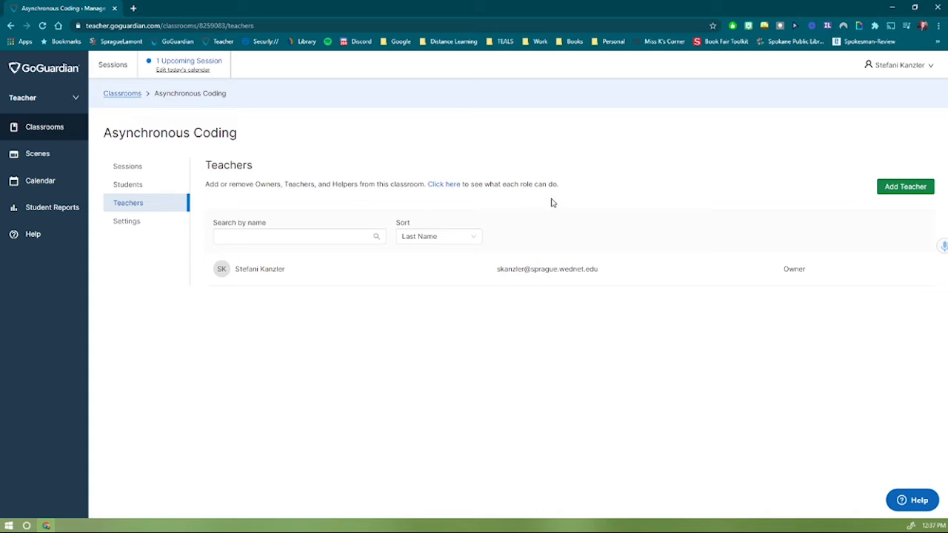
{"action": "left_click", "coordinate": [893, 187]}
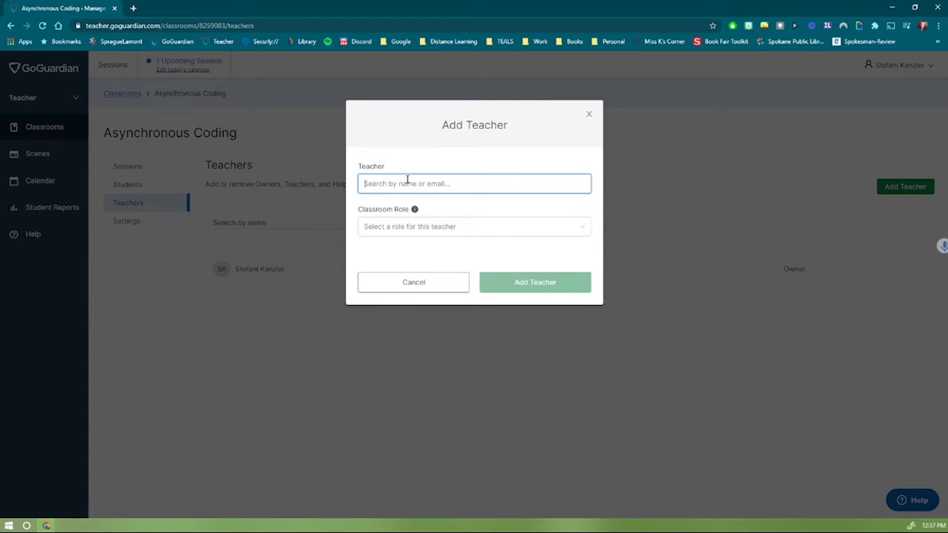
{"action": "type", "text": "miche"}
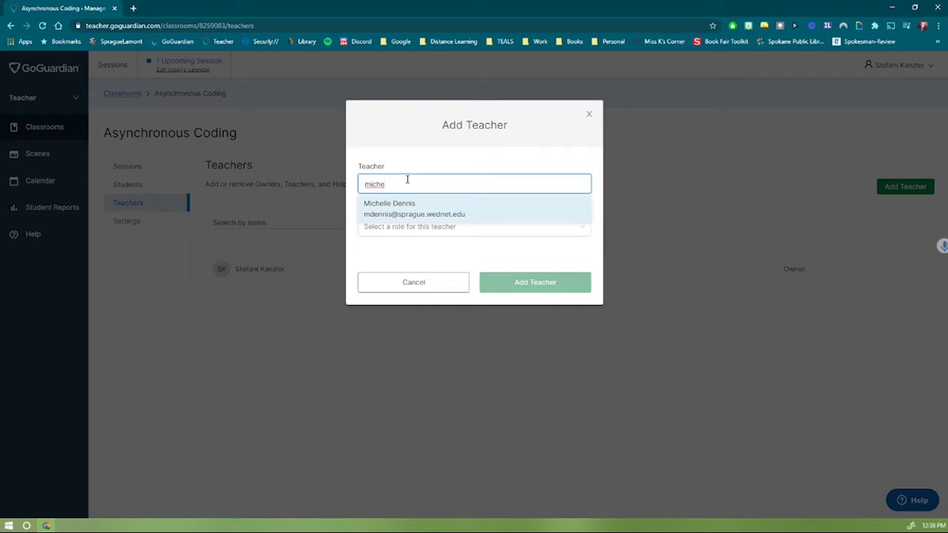
{"action": "key", "text": "Return"}
{"action": "left_click", "coordinate": [397, 229]}
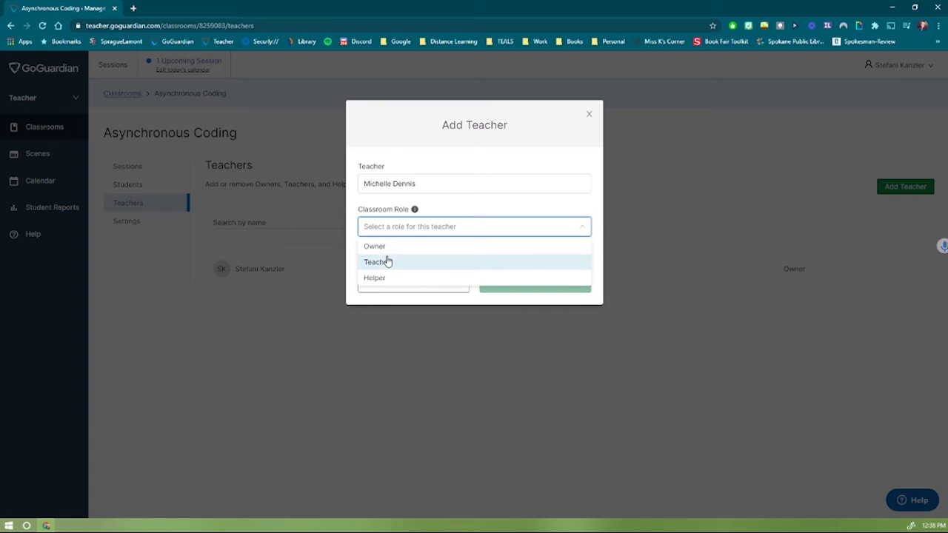
{"action": "left_click", "coordinate": [429, 246]}
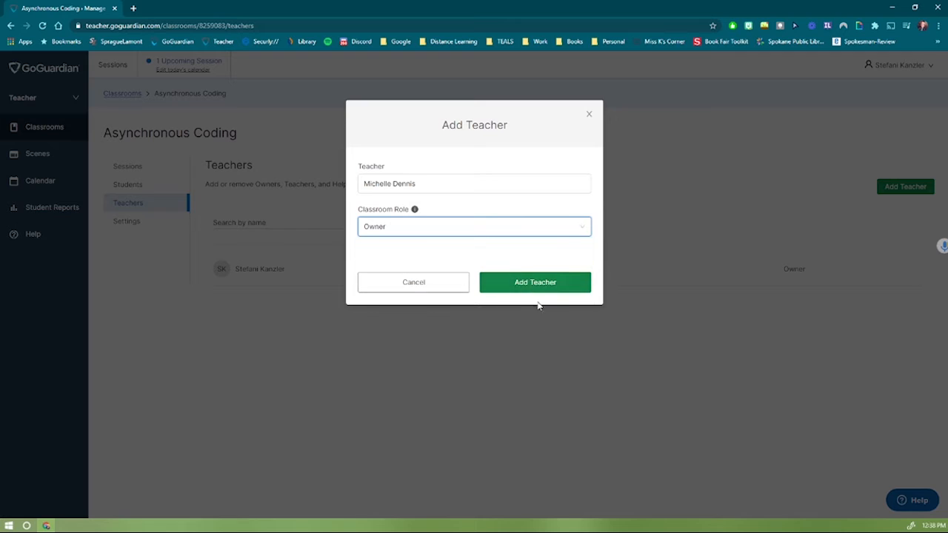
{"action": "left_click", "coordinate": [591, 115]}
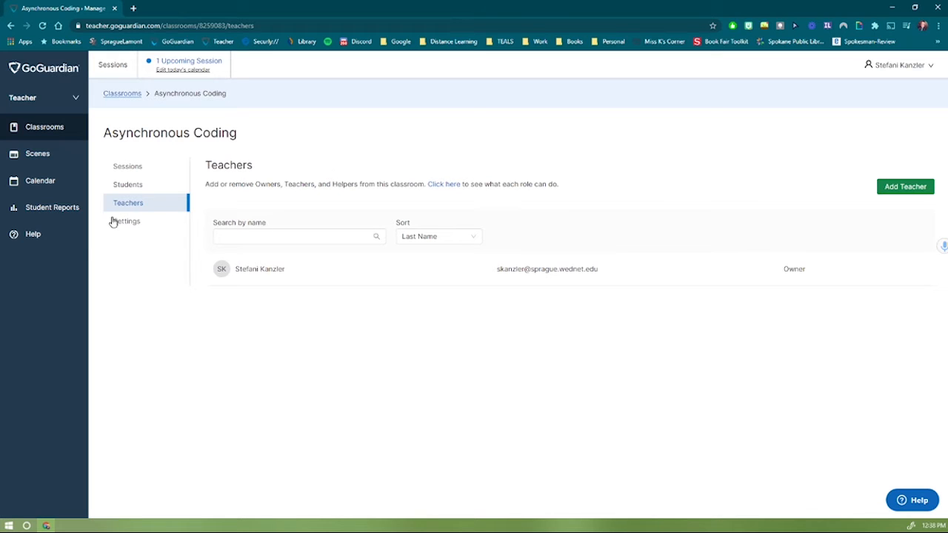
In classroom settings, set the subject to Technology and Computer Science Orientation.
{"action": "left_click", "coordinate": [136, 227]}
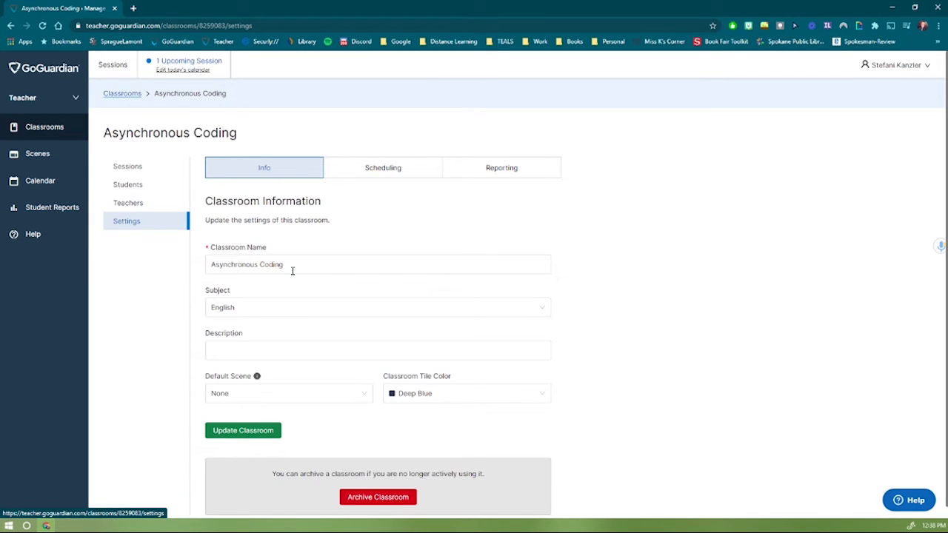
{"action": "mouse_move", "coordinate": [290, 268]}
{"action": "left_mouse_down"}
{"action": "mouse_move", "coordinate": [215, 268]}
{"action": "mouse_move", "coordinate": [273, 266]}
{"action": "left_mouse_up"}
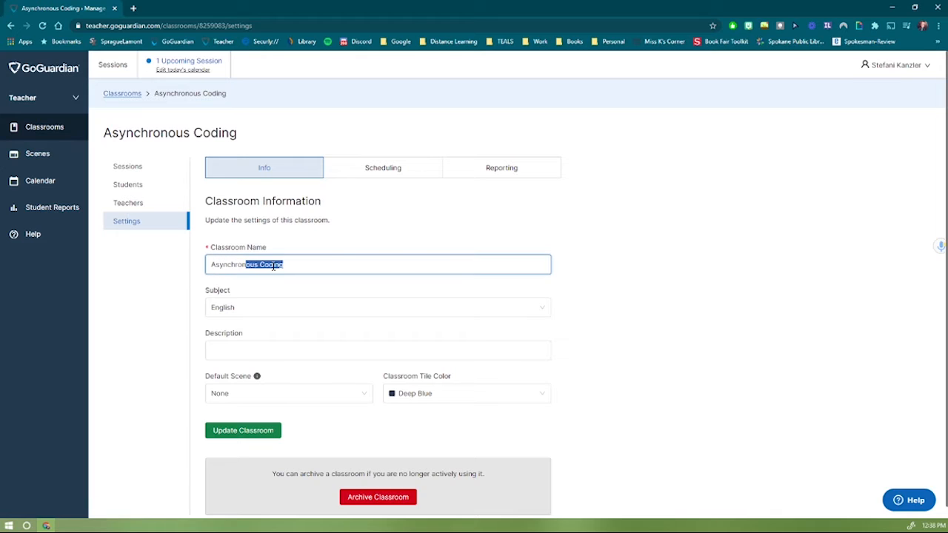
{"action": "left_click", "coordinate": [273, 266]}
{"action": "left_click", "coordinate": [269, 314]}
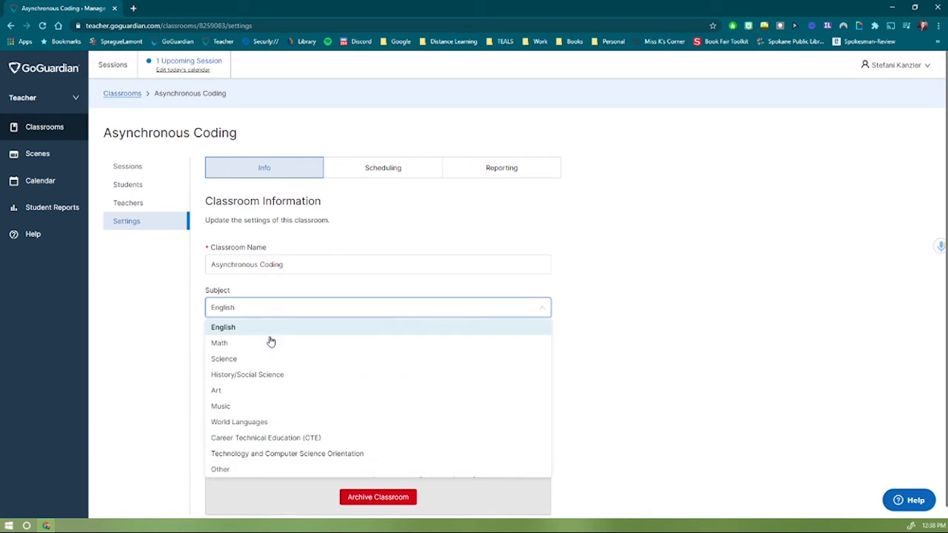
{"action": "left_click", "coordinate": [272, 457]}
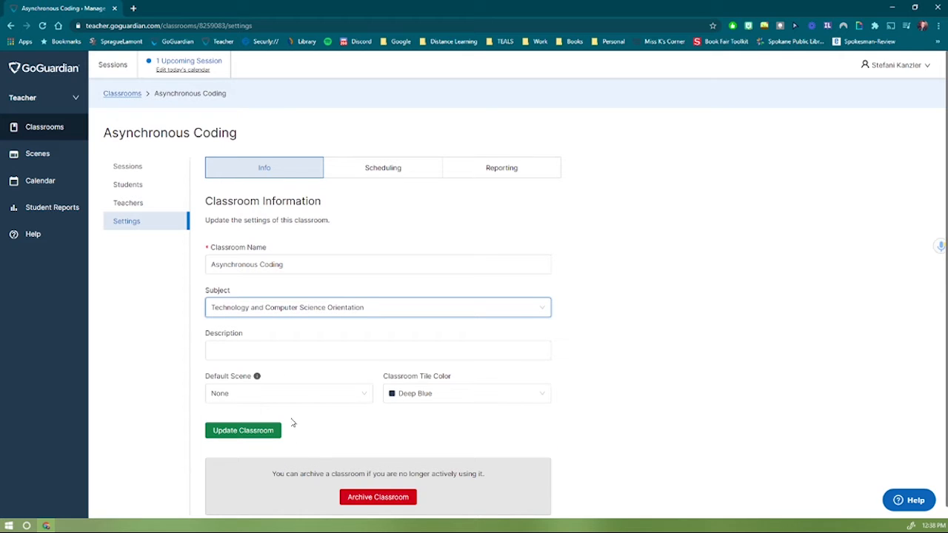
Keep default scene None and Deep Blue tile colour, save, and view scheduled sessions.
{"action": "left_click", "coordinate": [343, 348]}
{"action": "scroll", "coordinate": [344, 348], "scroll_direction": "down", "scroll_amount": 1}
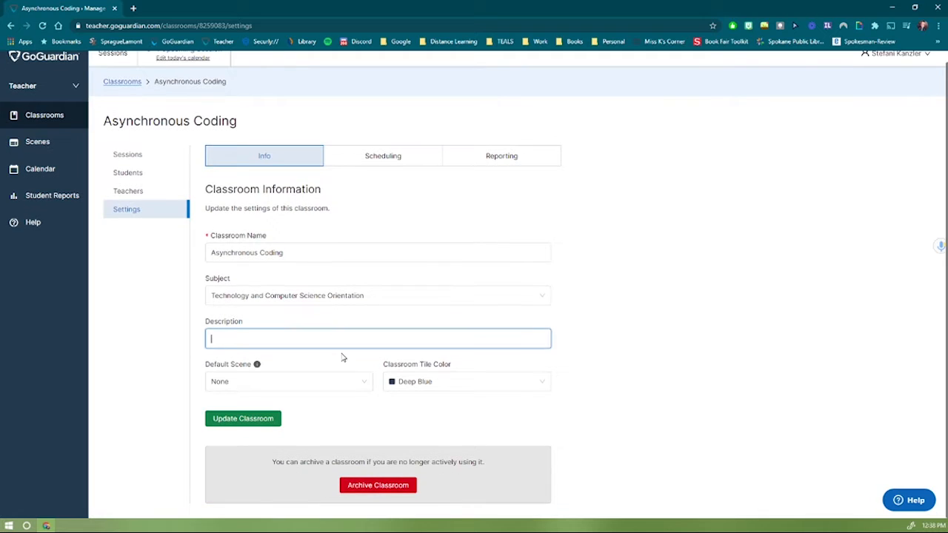
{"action": "left_click", "coordinate": [347, 390]}
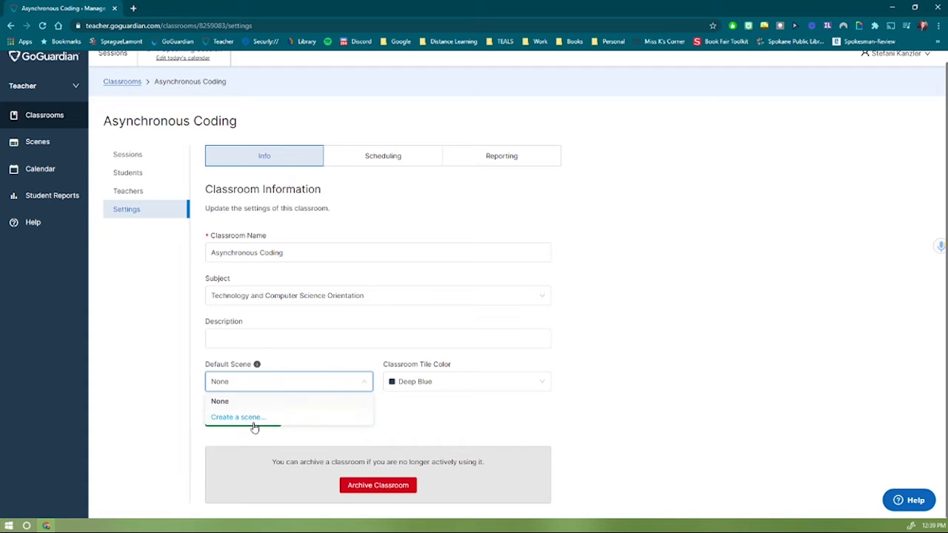
{"action": "left_click", "coordinate": [342, 368]}
{"action": "left_click", "coordinate": [399, 383]}
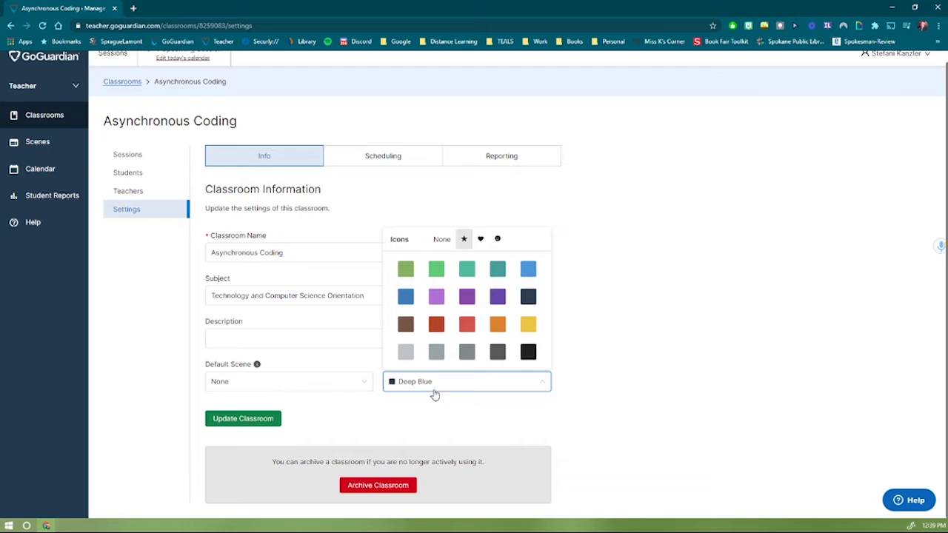
{"action": "left_click", "coordinate": [376, 412]}
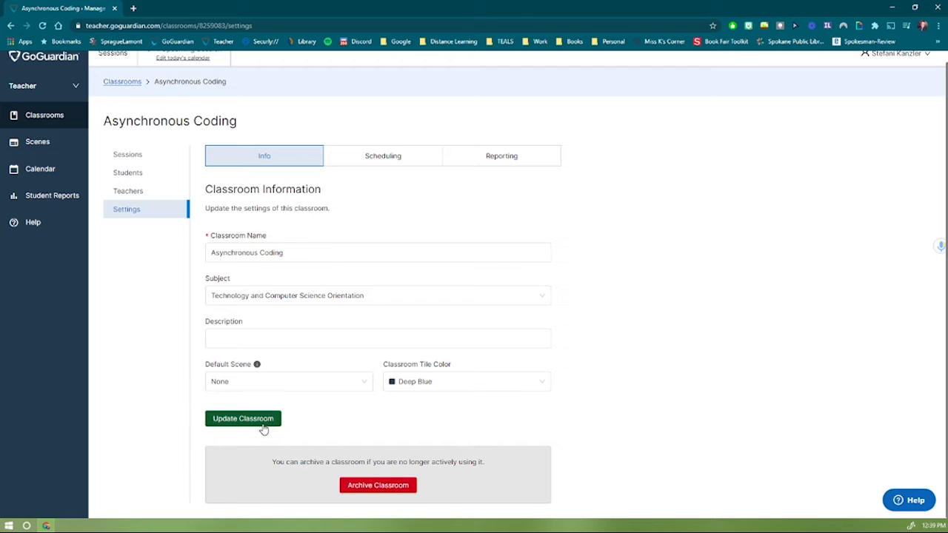
{"action": "left_click", "coordinate": [225, 420]}
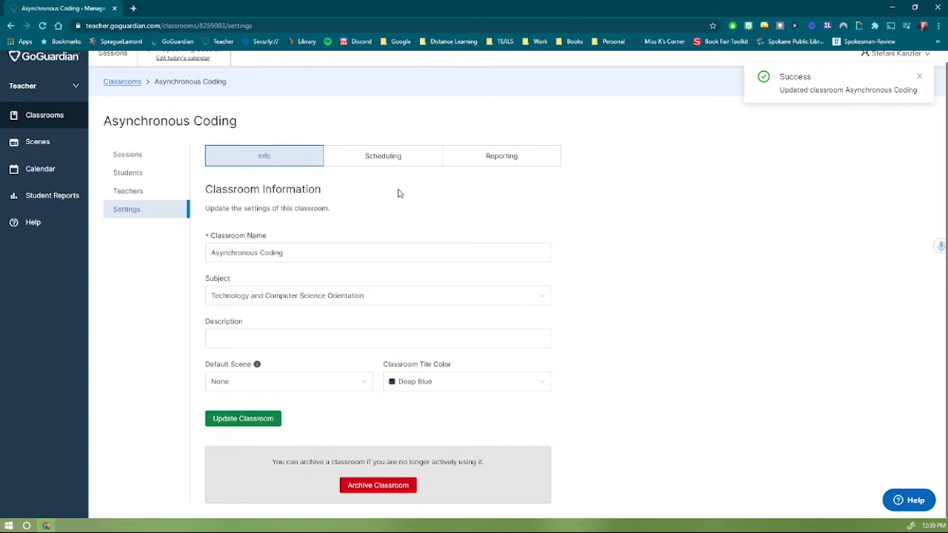
{"action": "left_click", "coordinate": [377, 155]}
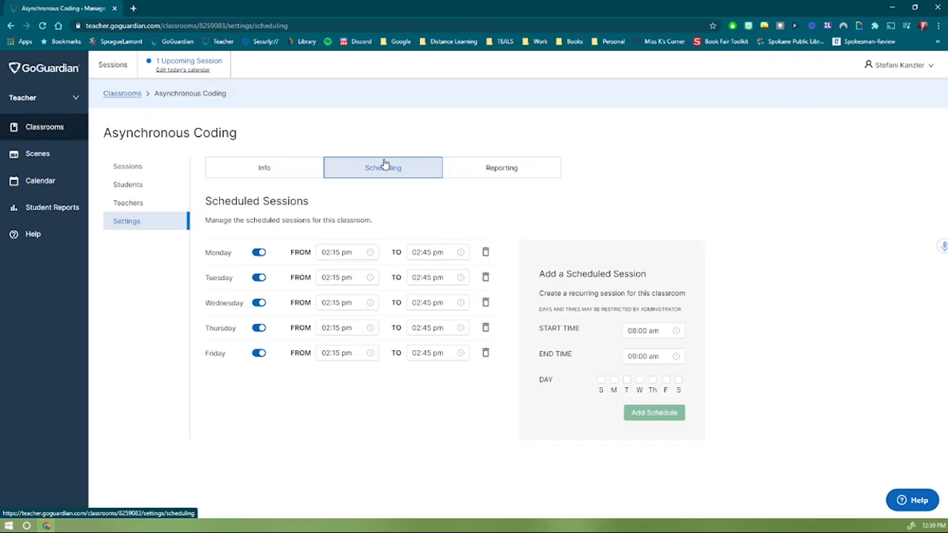
{"action": "left_click_drag", "start_coordinate": [322, 255], "coordinate": [358, 256]}
{"action": "left_click", "coordinate": [358, 255]}
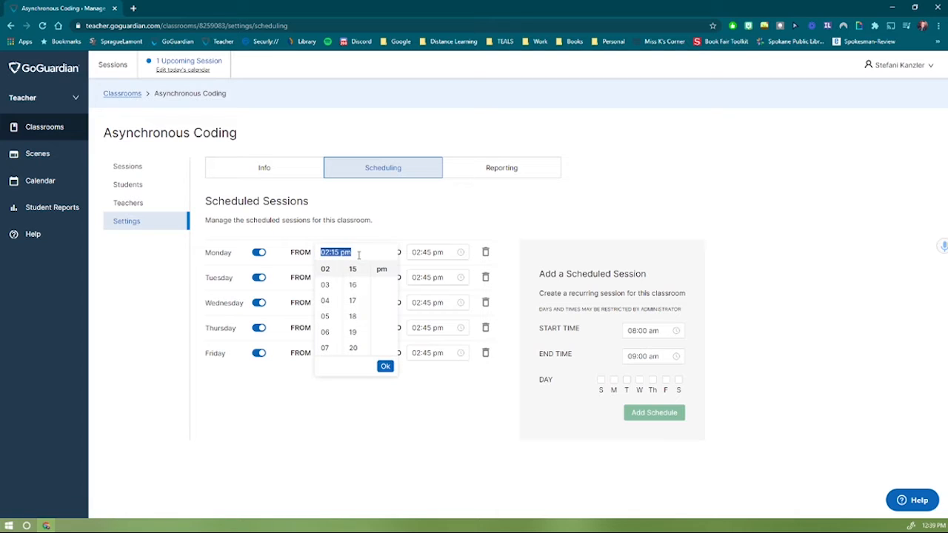
{"action": "left_click", "coordinate": [374, 238]}
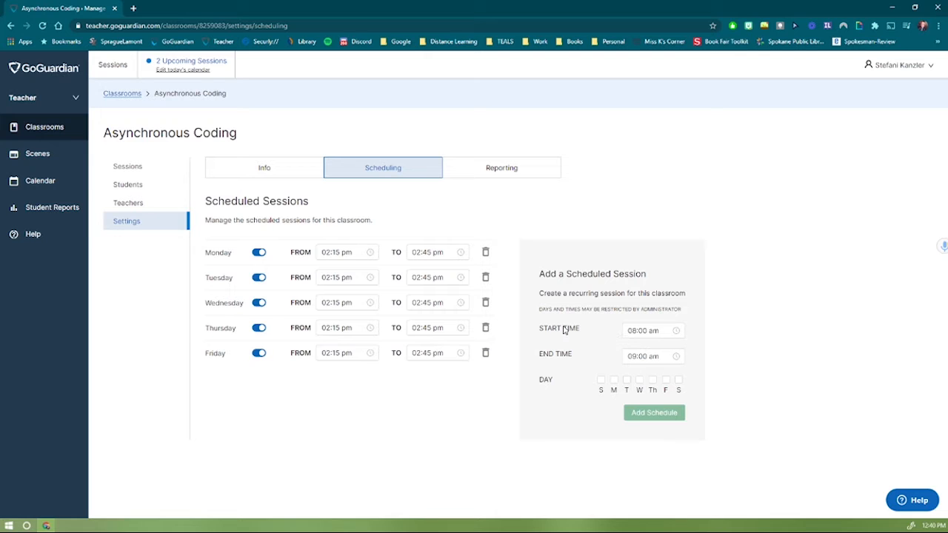
{"action": "left_click", "coordinate": [655, 330]}
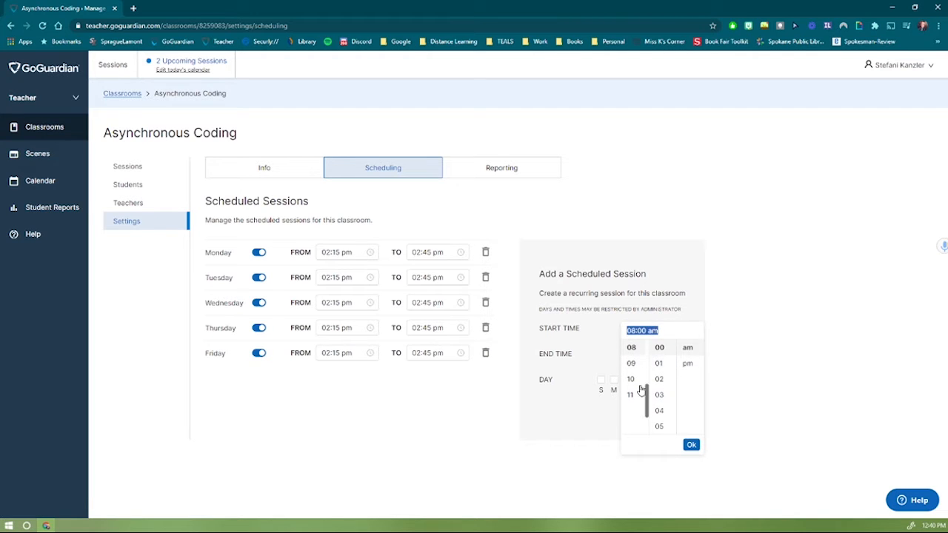
{"action": "left_click", "coordinate": [613, 368]}
{"action": "left_click", "coordinate": [641, 356]}
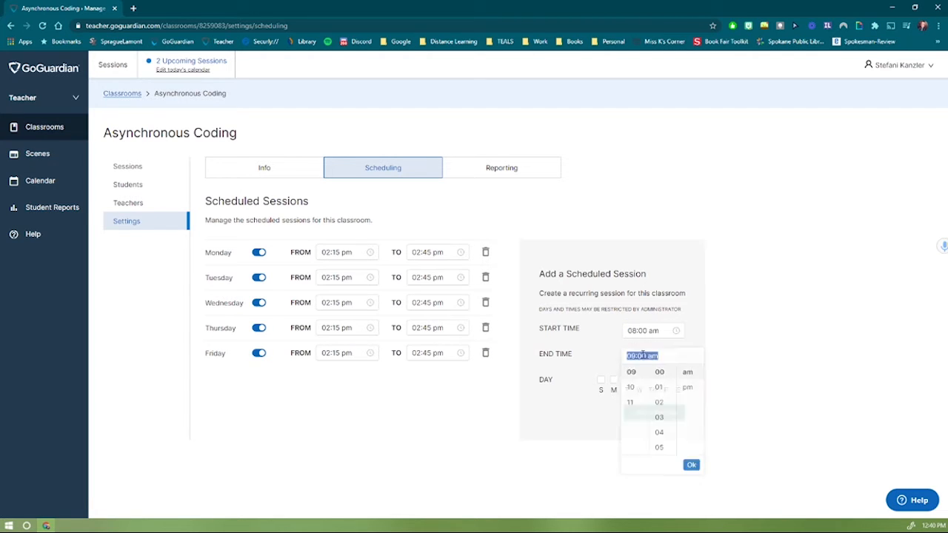
{"action": "left_click", "coordinate": [609, 369]}
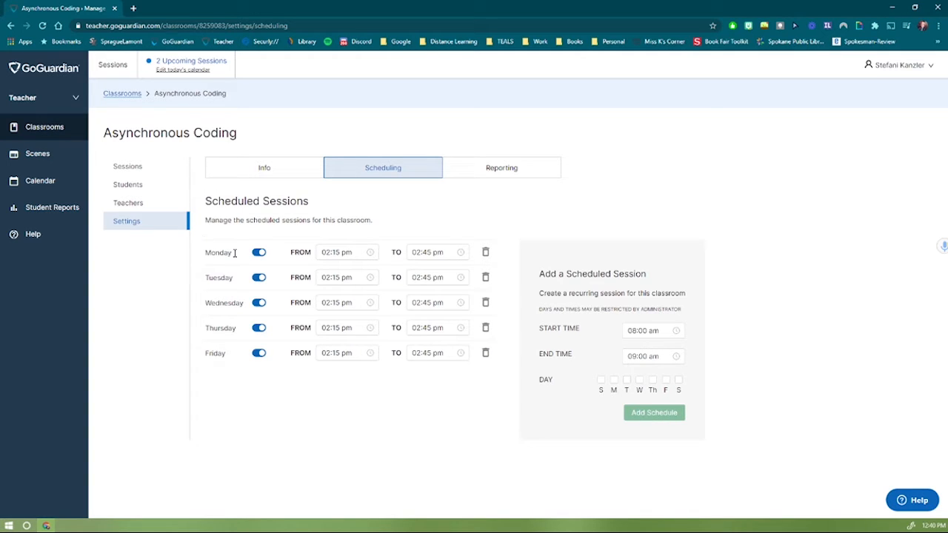
{"action": "left_click_drag", "start_coordinate": [234, 253], "coordinate": [480, 234]}
{"action": "left_click", "coordinate": [481, 232]}
Review the Reporting preferences, then return to the Classrooms list.
{"action": "left_click", "coordinate": [501, 168]}
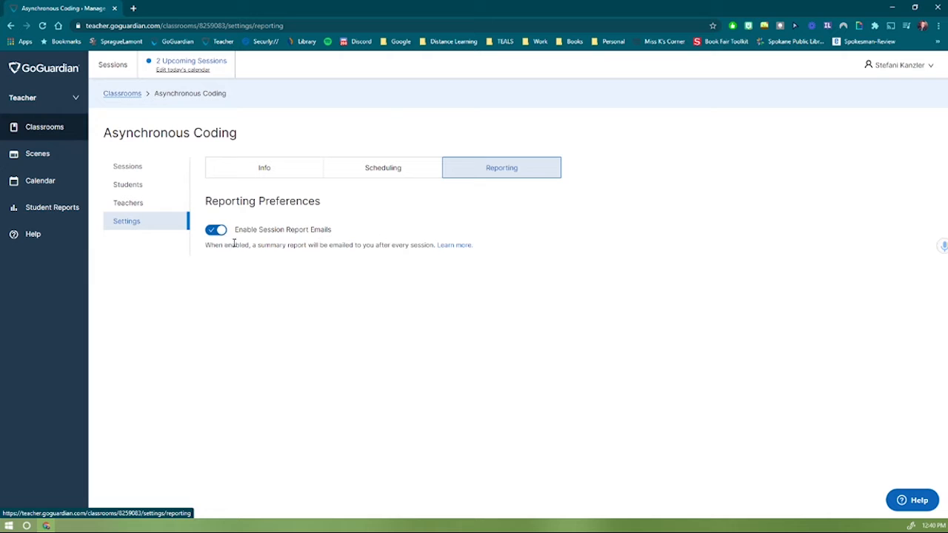
{"action": "left_click", "coordinate": [31, 127]}
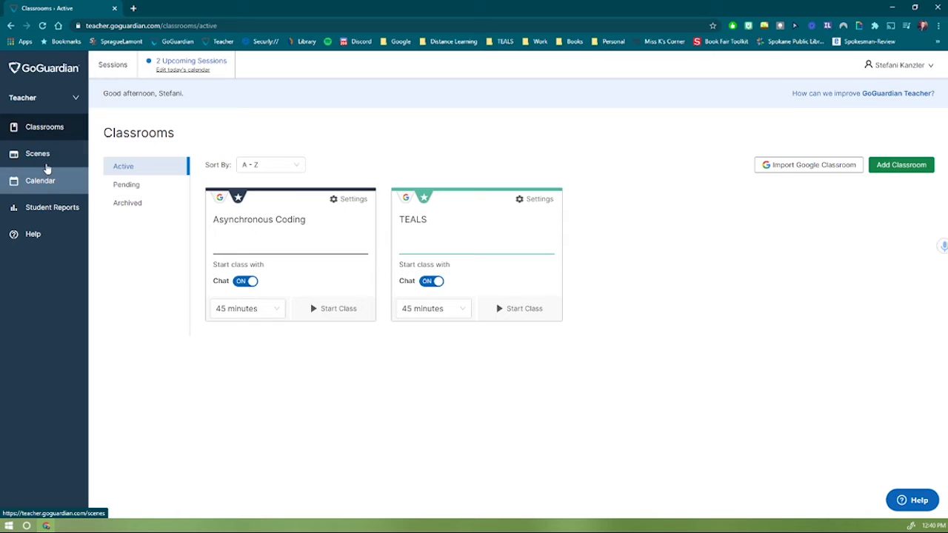
Go to the empty Scenes page and begin adding a new scene.
{"action": "left_click", "coordinate": [45, 157]}
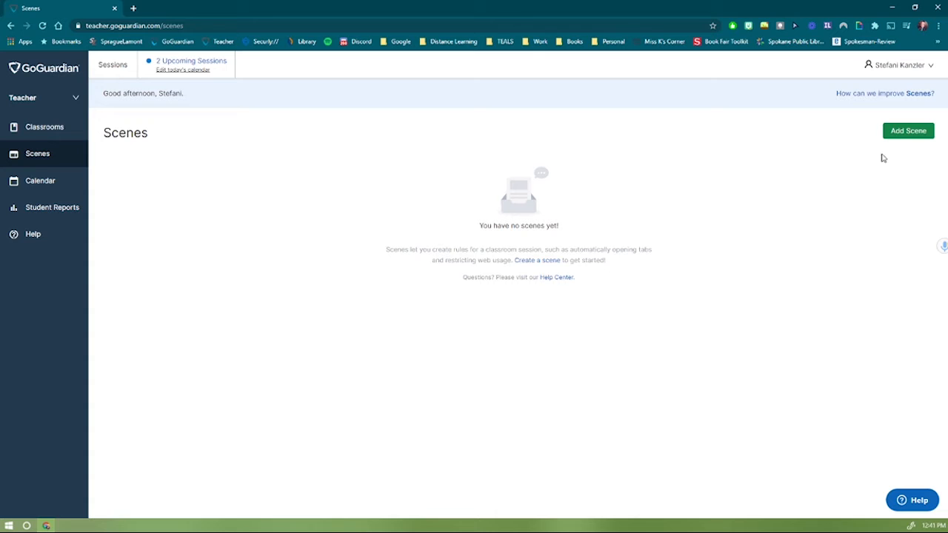
{"action": "left_click", "coordinate": [924, 133]}
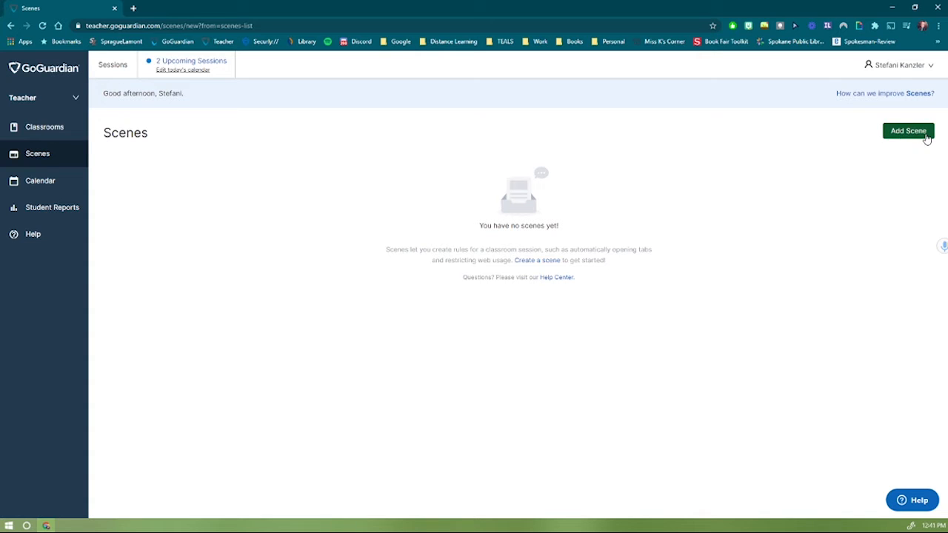
Name the scene 'Coding' and switch its filter to Block Mode.
{"action": "left_click", "coordinate": [403, 244]}
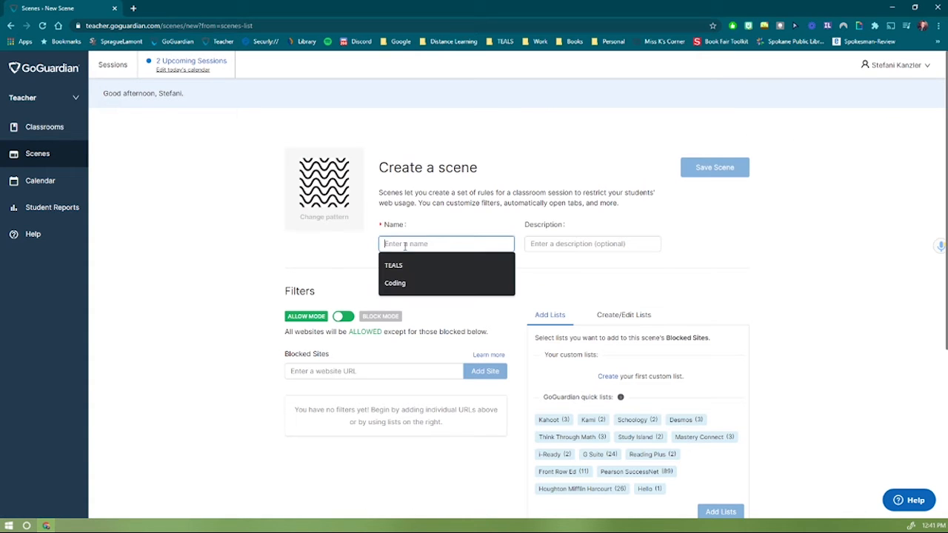
{"action": "type", "text": "Coding"}
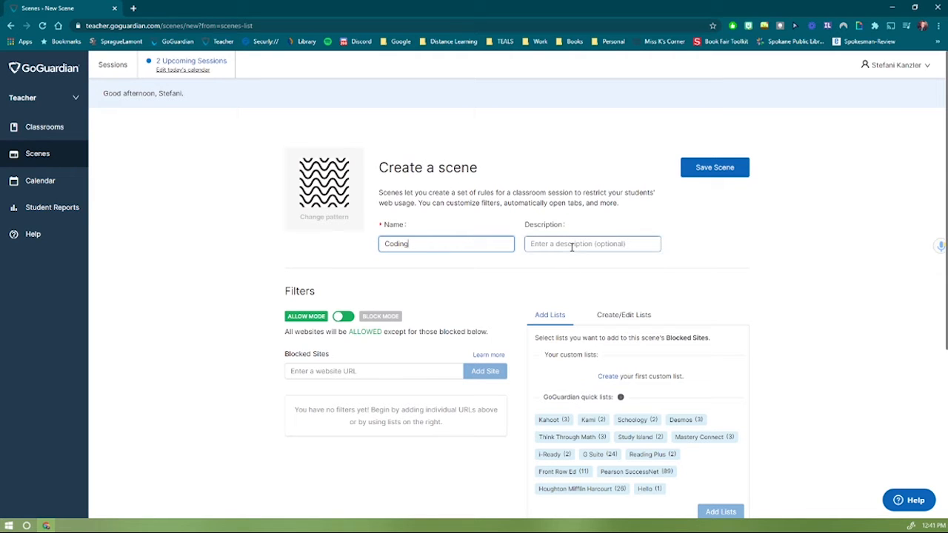
{"action": "scroll", "coordinate": [563, 244], "scroll_direction": "down", "scroll_amount": 1}
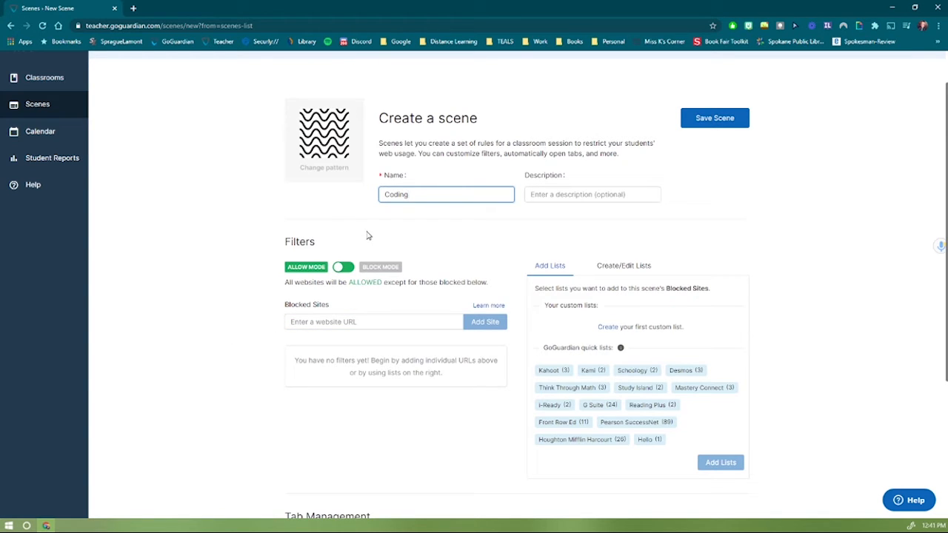
{"action": "left_click", "coordinate": [342, 270]}
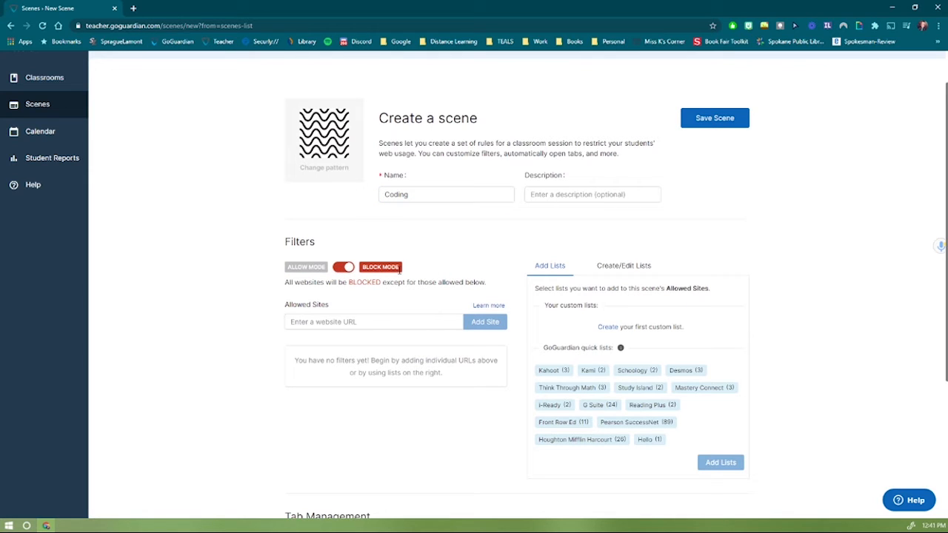
{"action": "left_click", "coordinate": [345, 271]}
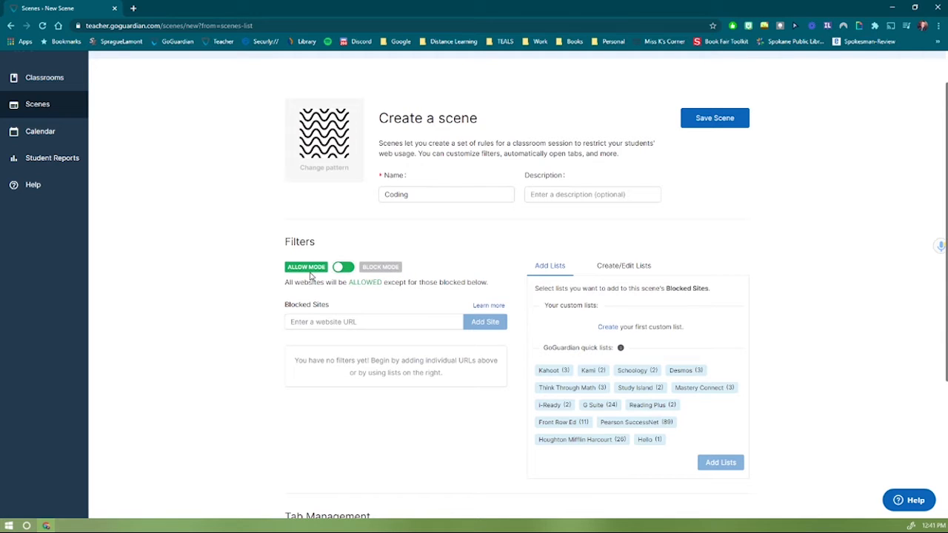
{"action": "left_click", "coordinate": [328, 321]}
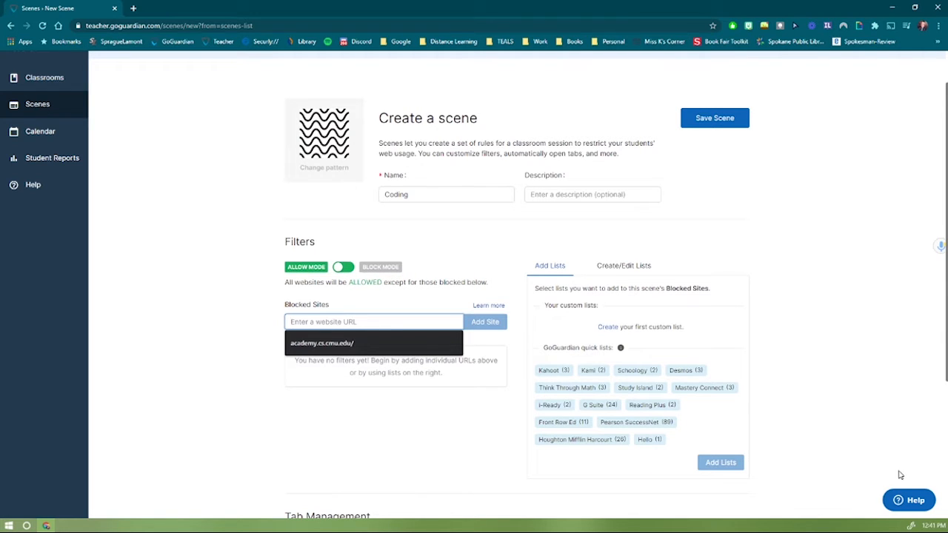
{"action": "type", "text": "www.youtube"}
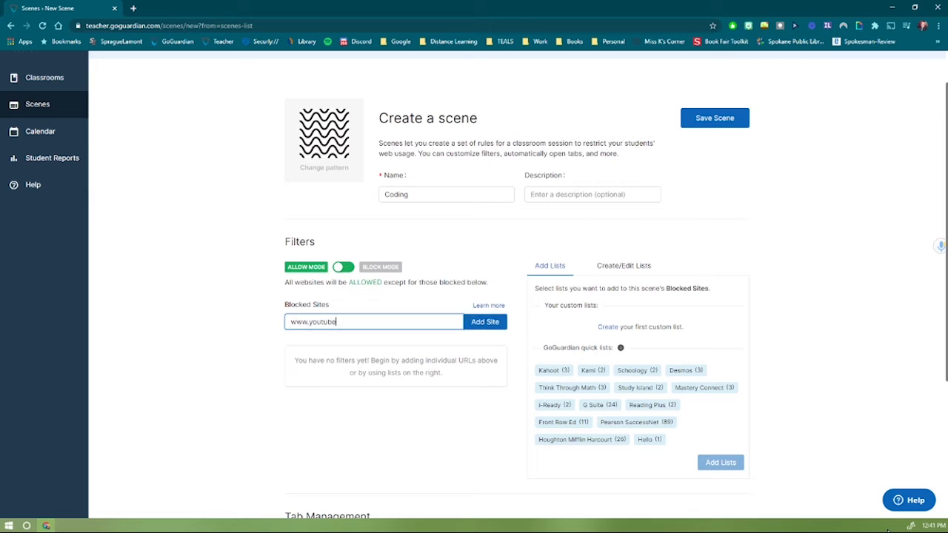
{"action": "type", "text": ".com"}
{"action": "left_click", "coordinate": [485, 321]}
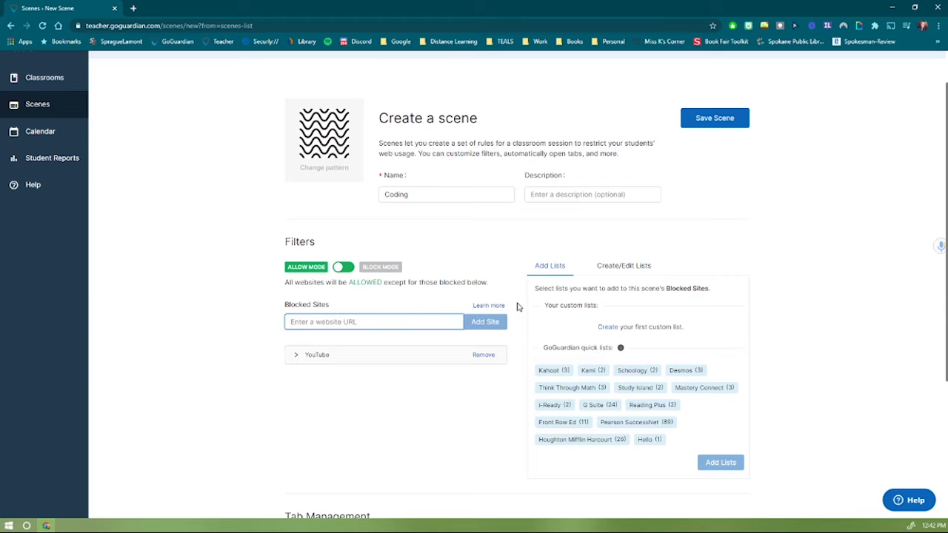
{"action": "scroll", "coordinate": [527, 322], "scroll_direction": "down", "scroll_amount": 1}
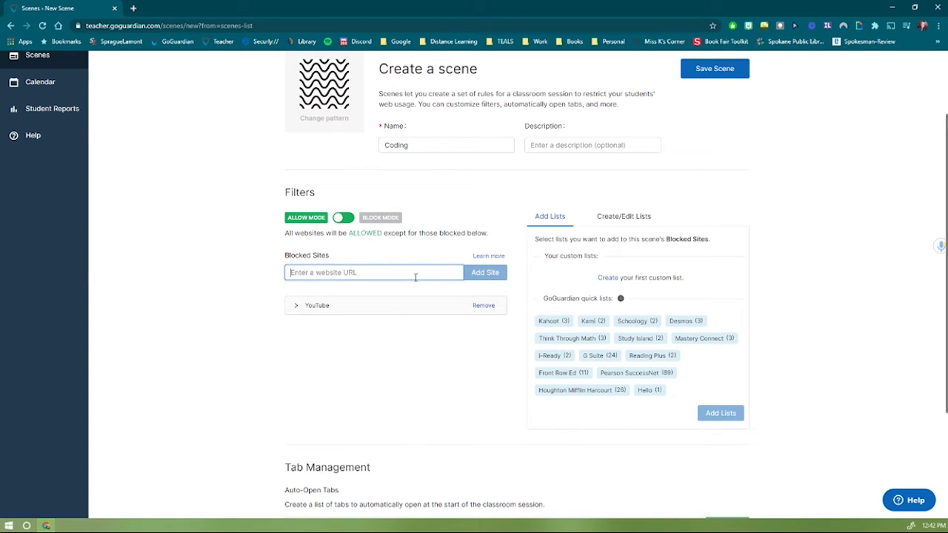
{"action": "left_click", "coordinate": [606, 280]}
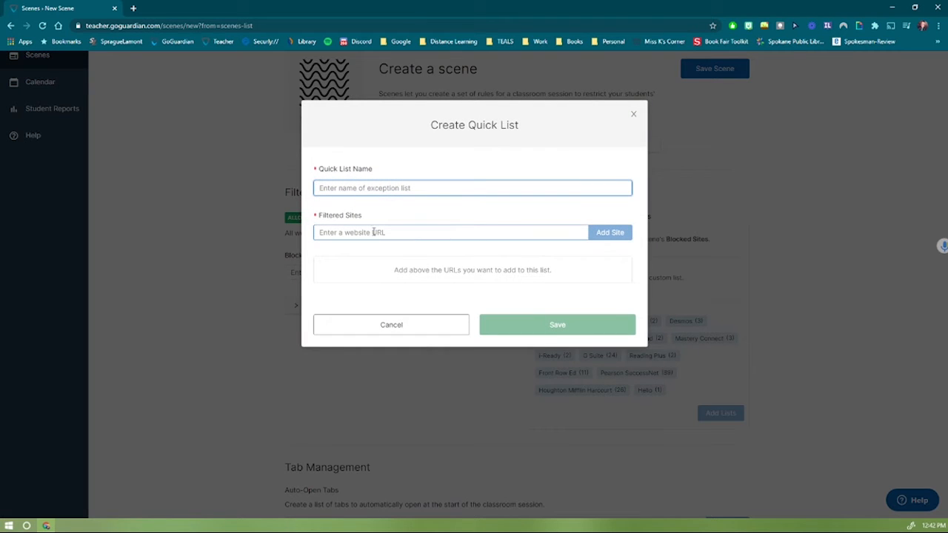
Save a quick list named 'Coding' containing the pasted CMU CS Academy address.
{"action": "left_click", "coordinate": [416, 234]}
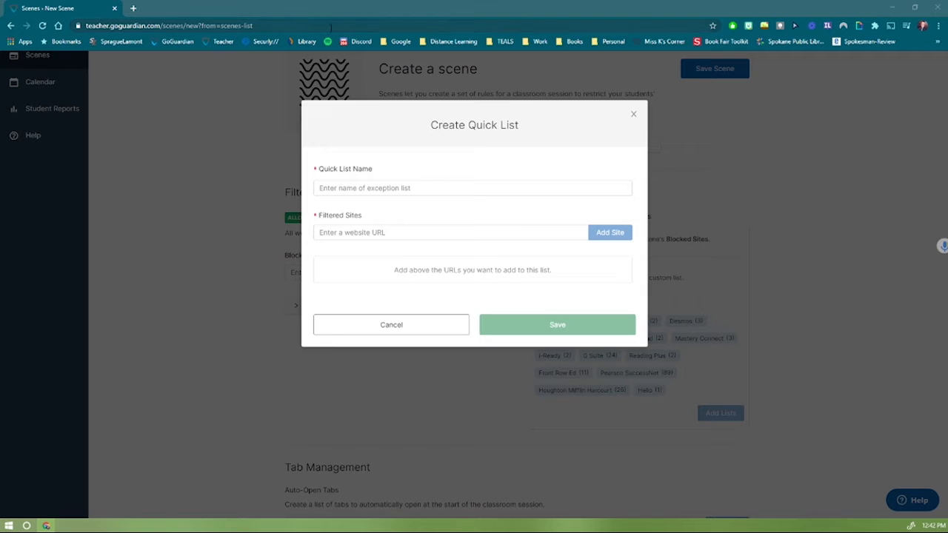
{"action": "left_click", "coordinate": [390, 187]}
{"action": "type", "text": "Coding"}
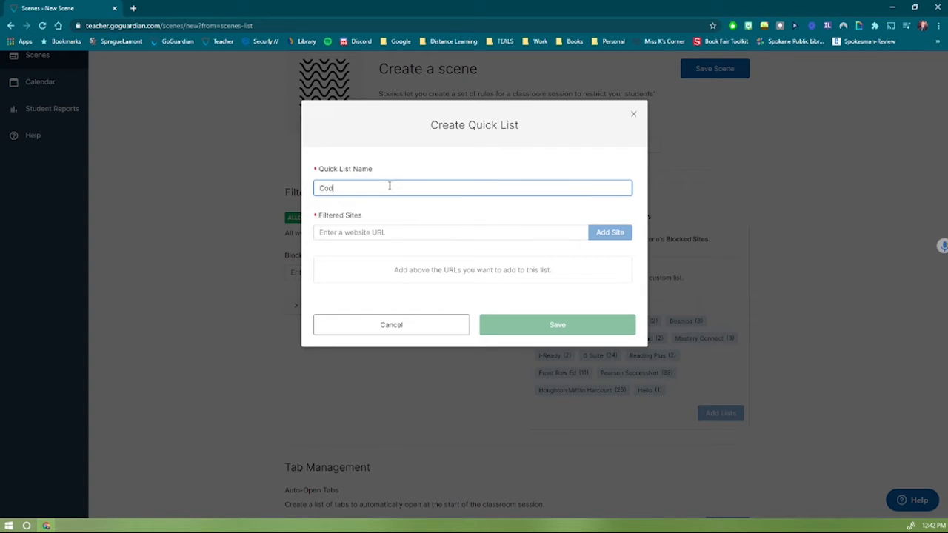
{"action": "left_click", "coordinate": [392, 232]}
{"action": "type", "text": "https://academy.cs.cmu.edu/"}
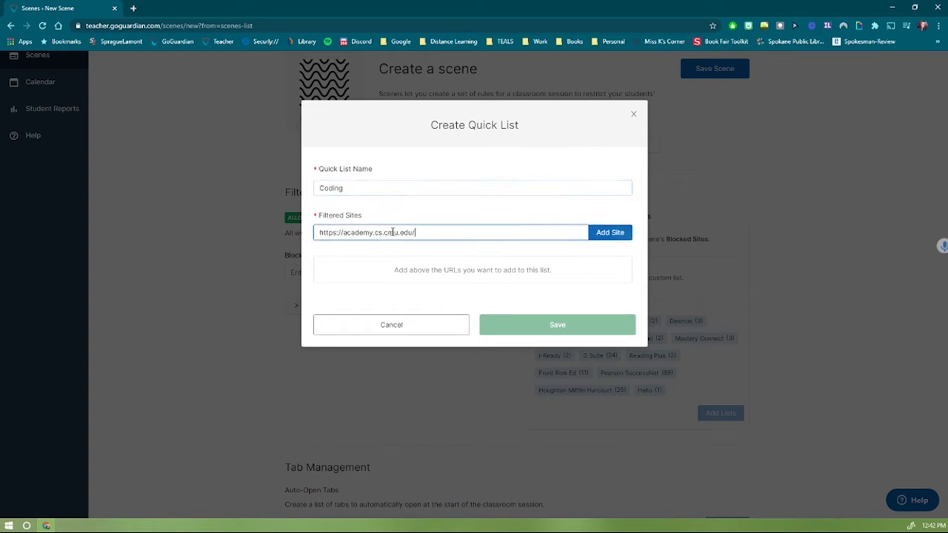
{"action": "left_click", "coordinate": [609, 233]}
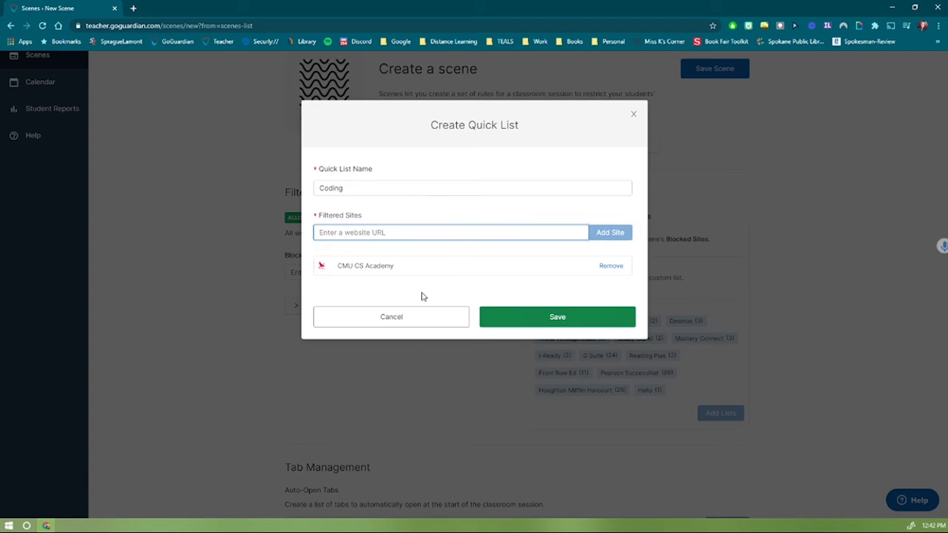
{"action": "left_click", "coordinate": [563, 317]}
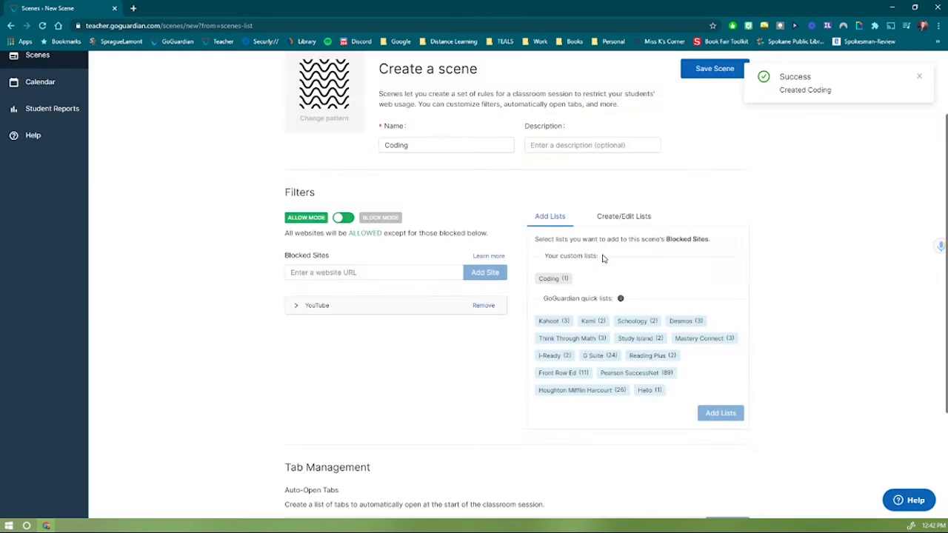
{"action": "left_click", "coordinate": [550, 280]}
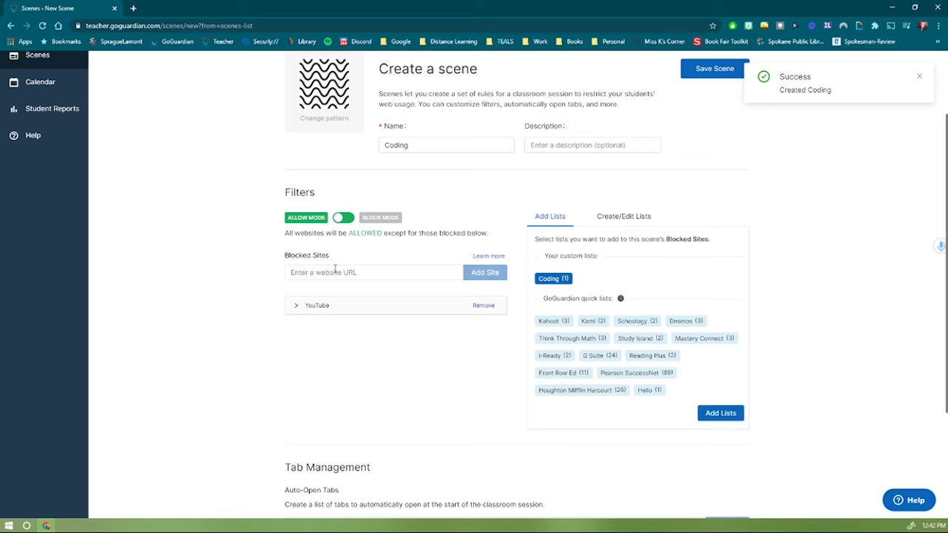
{"action": "left_click", "coordinate": [554, 279]}
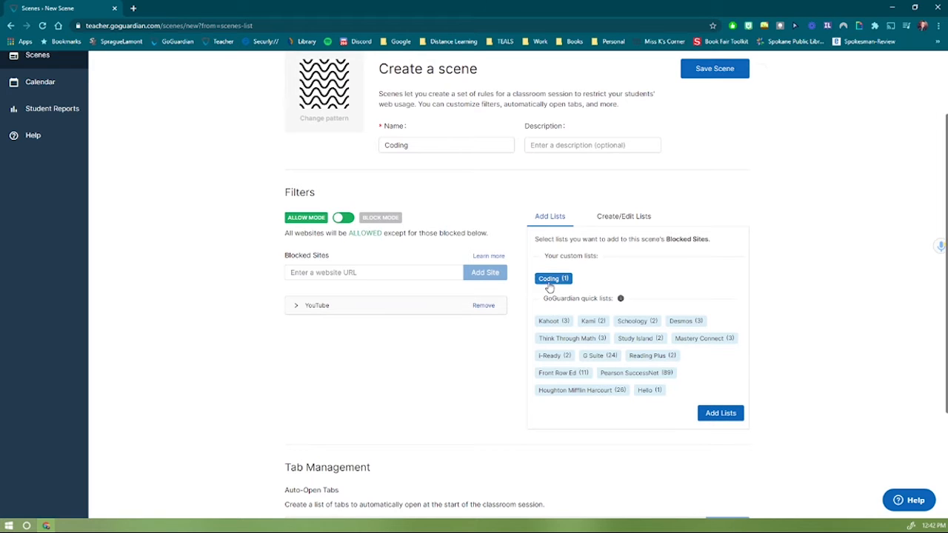
{"action": "left_click", "coordinate": [404, 272]}
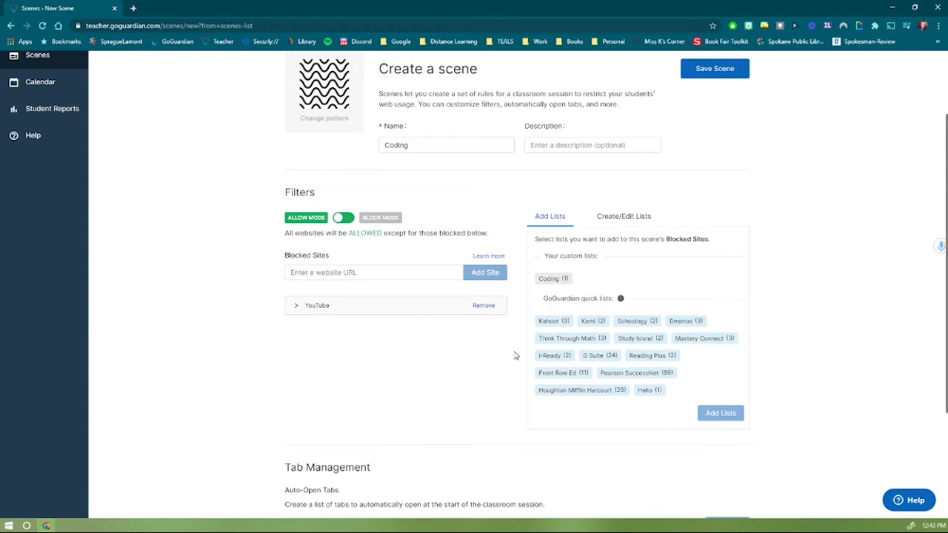
{"action": "scroll", "coordinate": [516, 356], "scroll_direction": "down", "scroll_amount": 2}
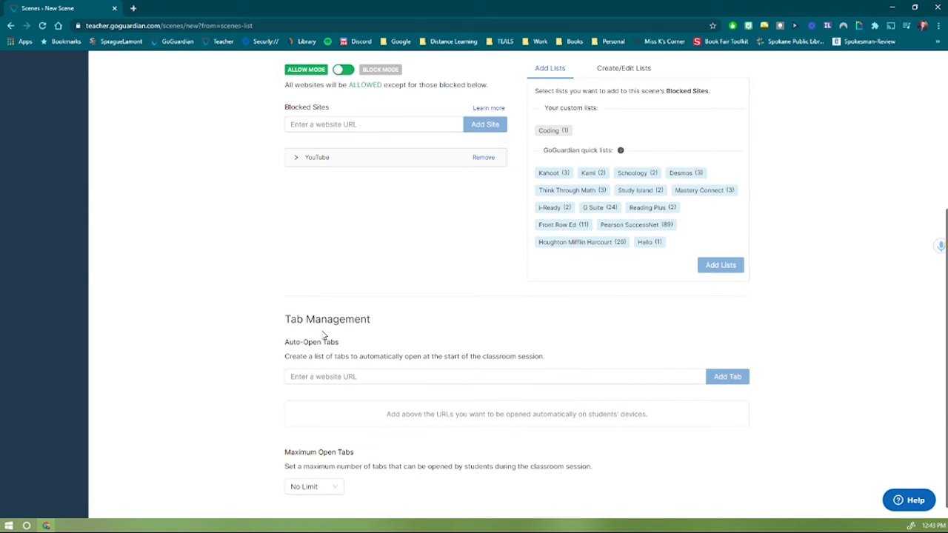
Add CMU CS Academy and the Google Classroom link as Auto-Open Tabs.
{"action": "left_click", "coordinate": [371, 376]}
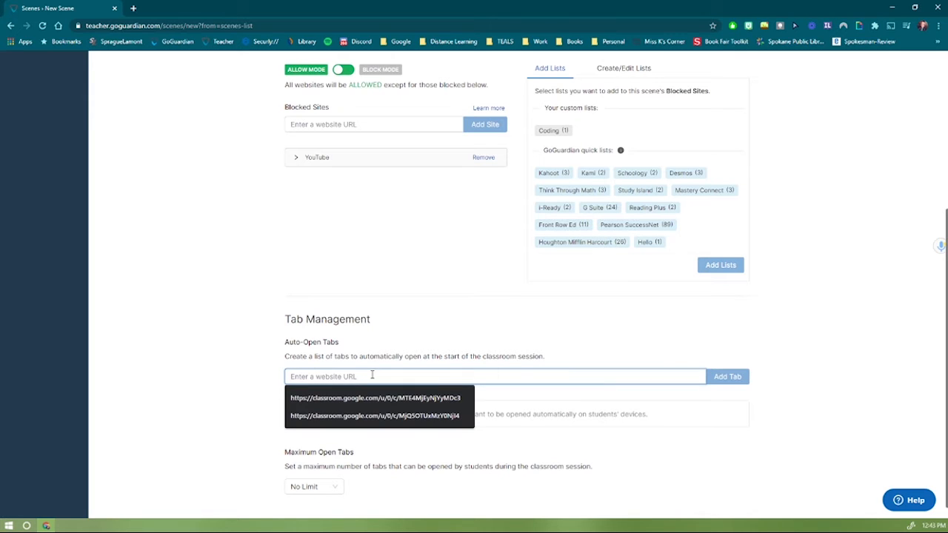
{"action": "type", "text": "https://academy.cs.cmu.edu/"}
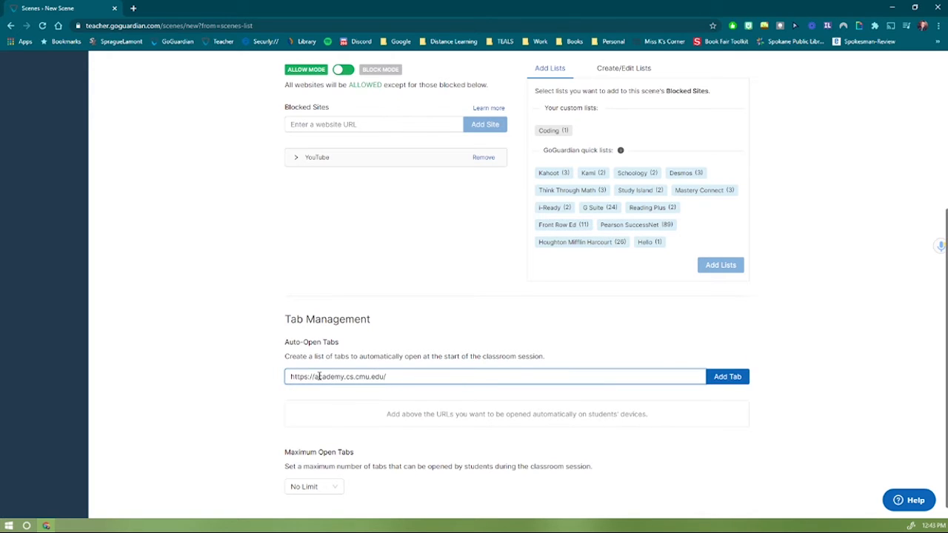
{"action": "left_click", "coordinate": [721, 377]}
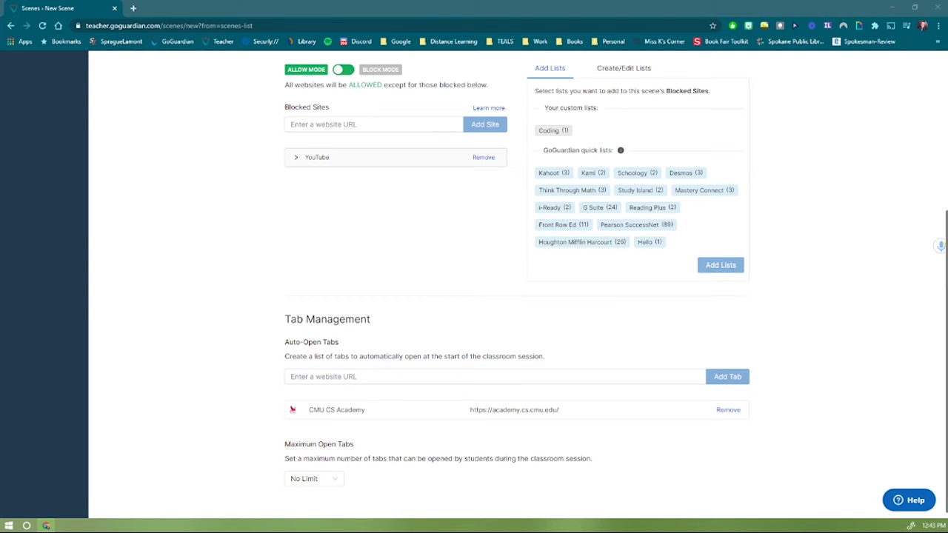
{"action": "left_click", "coordinate": [326, 377]}
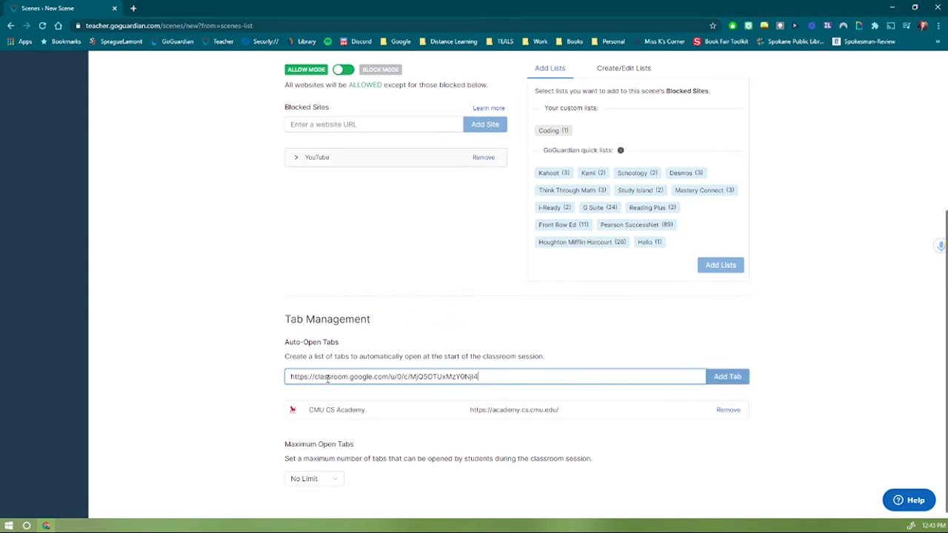
{"action": "left_click", "coordinate": [733, 379]}
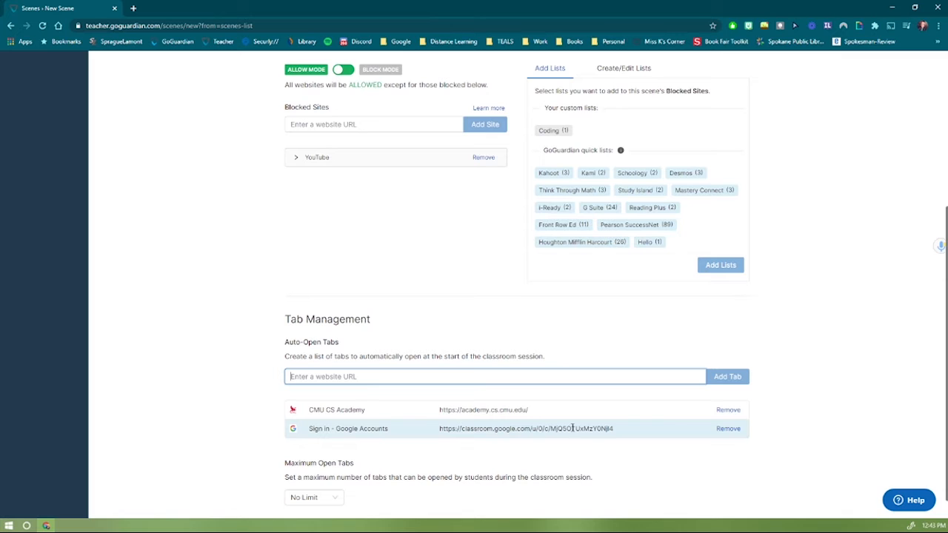
Highlight the Maximum Open Tabs heading for emphasis.
{"action": "scroll", "coordinate": [610, 428], "scroll_direction": "down", "scroll_amount": 1}
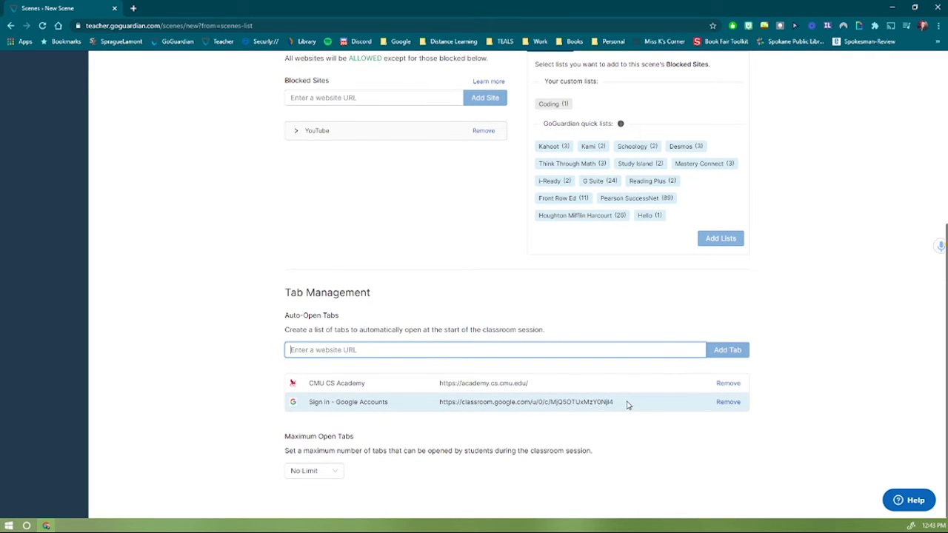
{"action": "left_click", "coordinate": [289, 441]}
{"action": "left_click_drag", "start_coordinate": [289, 441], "coordinate": [358, 443]}
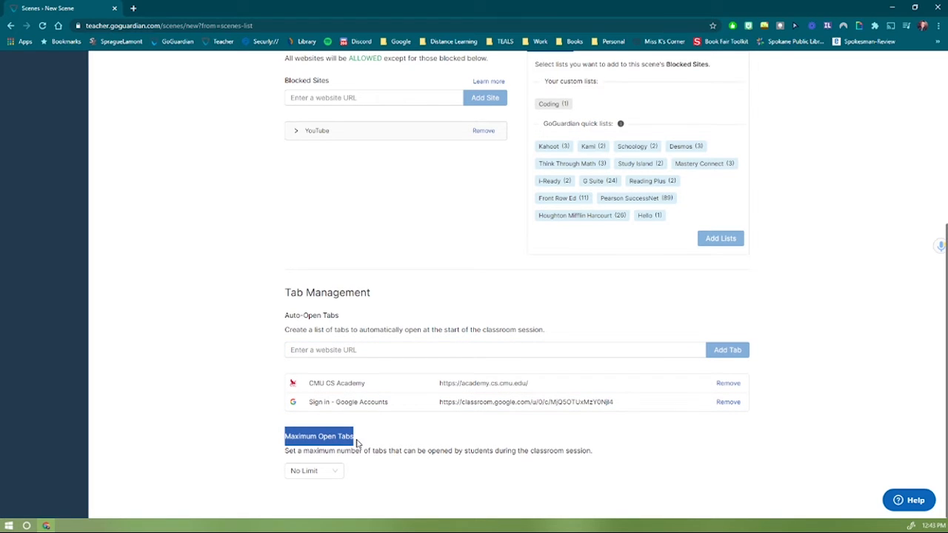
Set Maximum Open Tabs to No Limit after briefly trying 7, then save the Coding scene.
{"action": "left_click", "coordinate": [335, 480]}
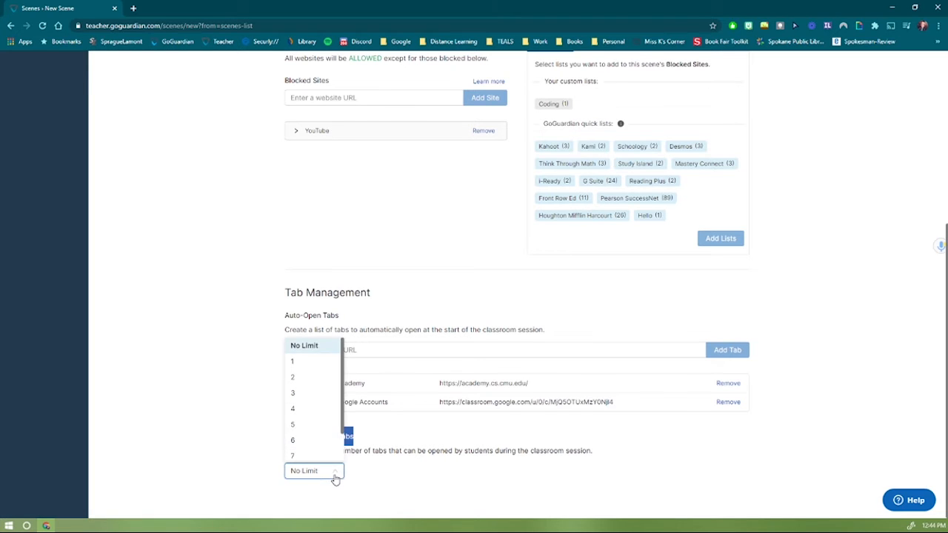
{"action": "left_click", "coordinate": [298, 451]}
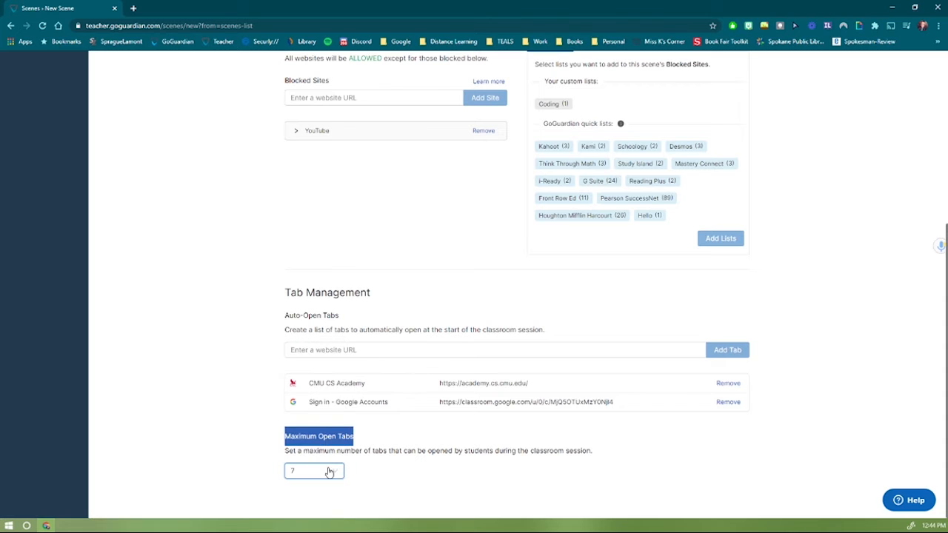
{"action": "left_click", "coordinate": [329, 472]}
{"action": "left_click", "coordinate": [313, 342]}
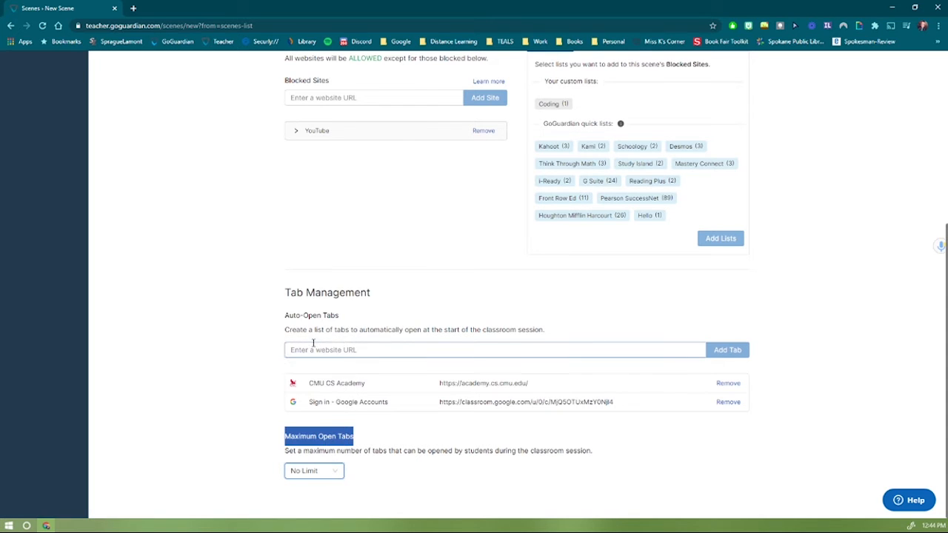
{"action": "left_click", "coordinate": [402, 433]}
{"action": "scroll", "coordinate": [444, 455], "scroll_direction": "up", "scroll_amount": 5}
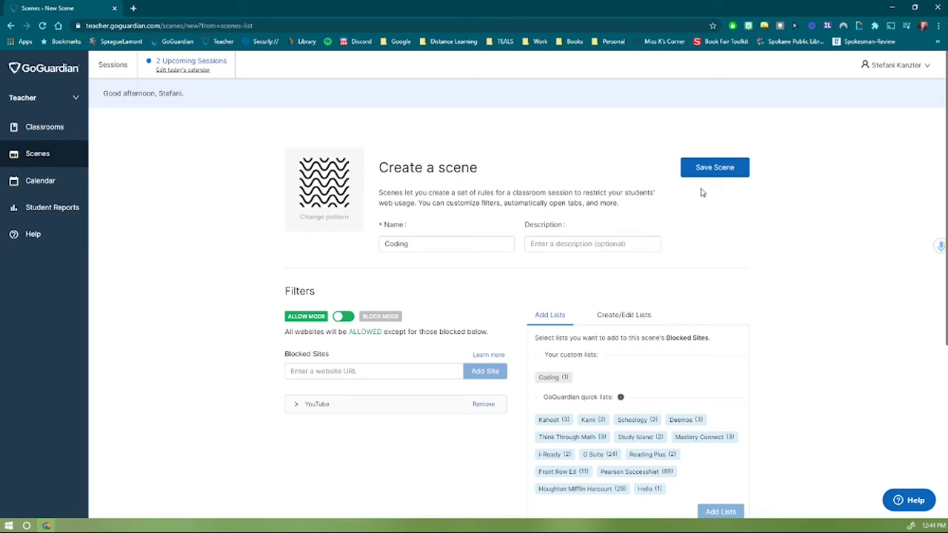
{"action": "left_click", "coordinate": [724, 177]}
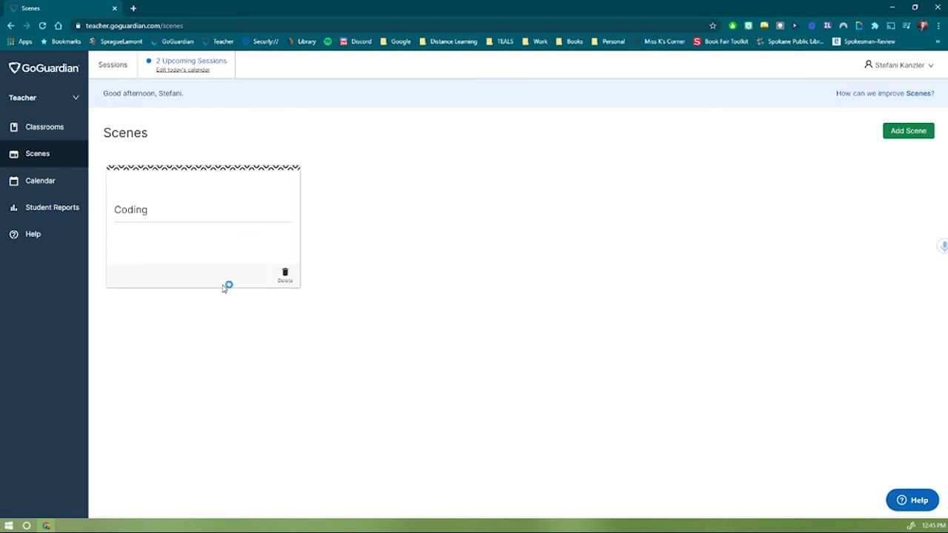
Review the week's class sessions on the Calendar, then go to Student Reports.
{"action": "left_click", "coordinate": [65, 182]}
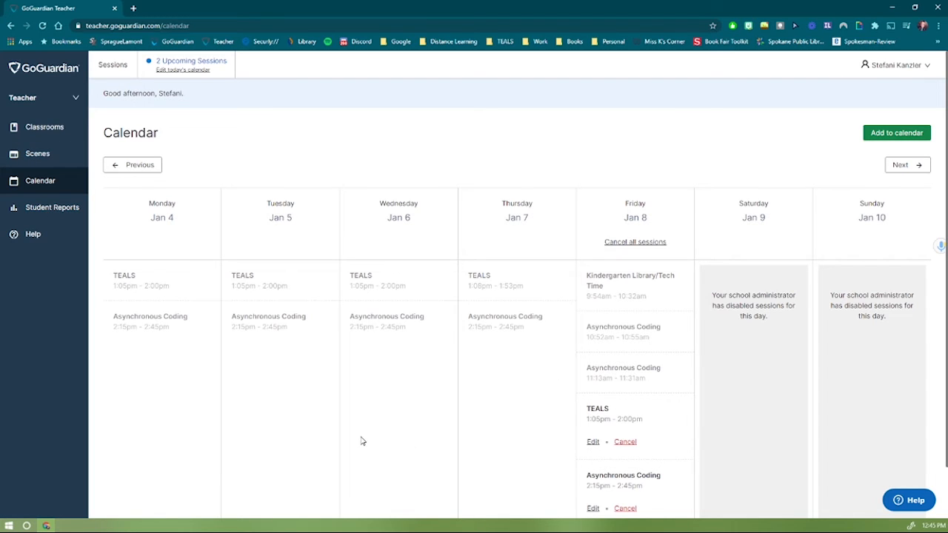
{"action": "left_click", "coordinate": [54, 211]}
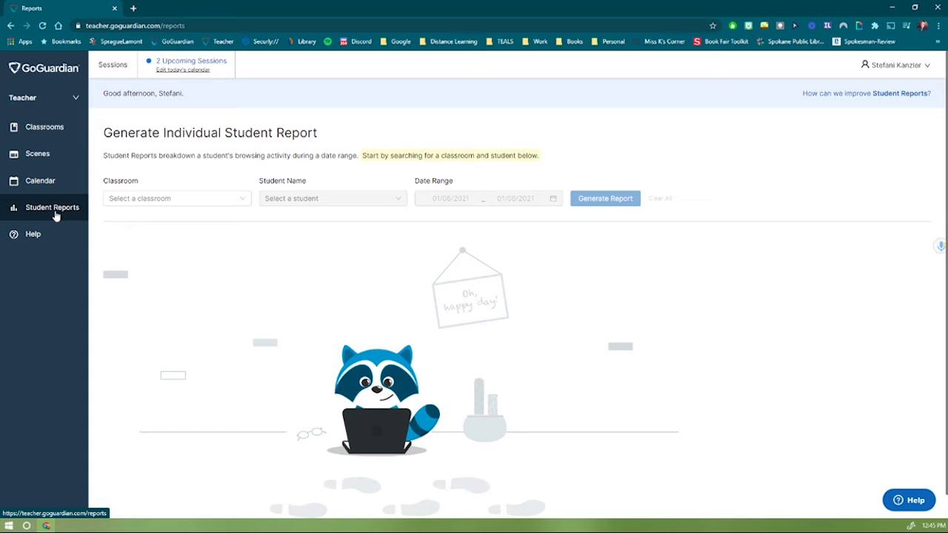
Run a report for a TEALS student from Jan 4 to Jan 8, 2021, and scroll through the results.
{"action": "left_click", "coordinate": [159, 205]}
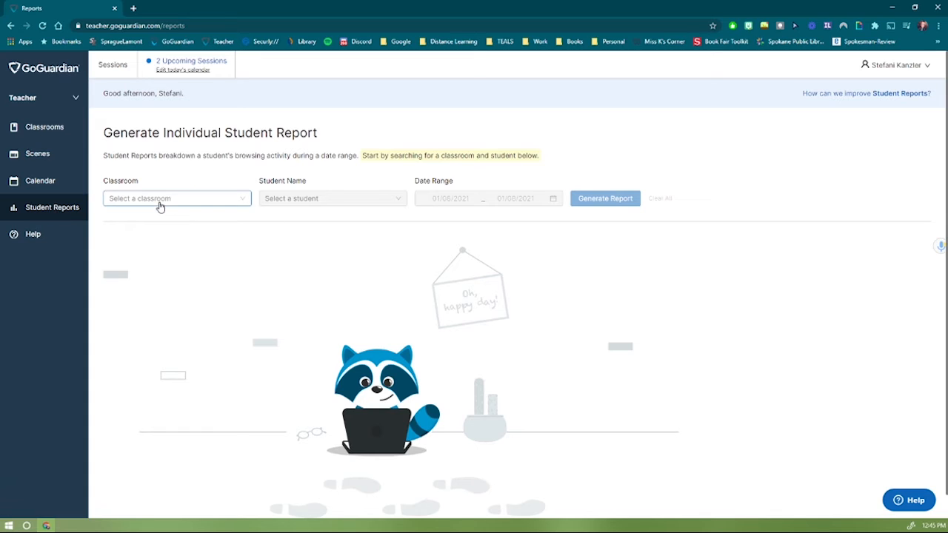
{"action": "left_click", "coordinate": [148, 246]}
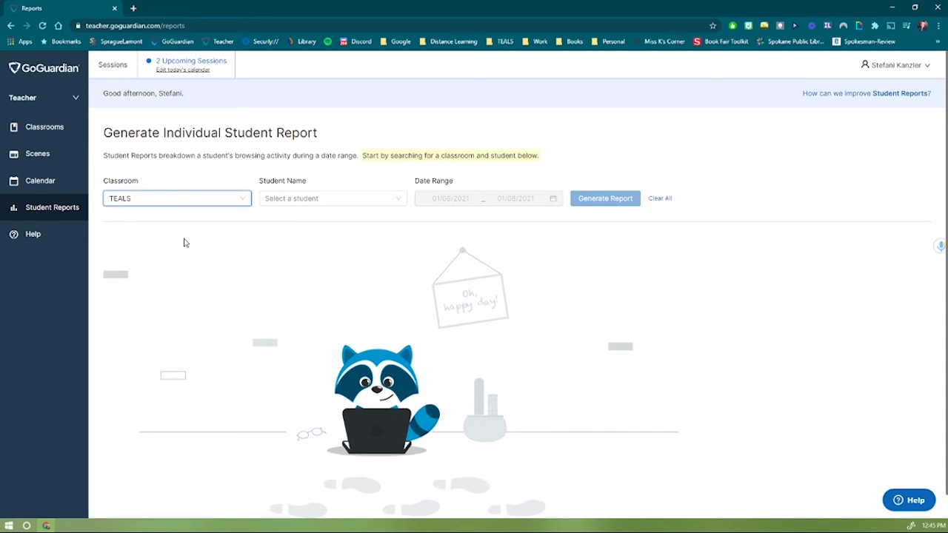
{"action": "left_click", "coordinate": [302, 204]}
{"action": "left_click", "coordinate": [296, 230]}
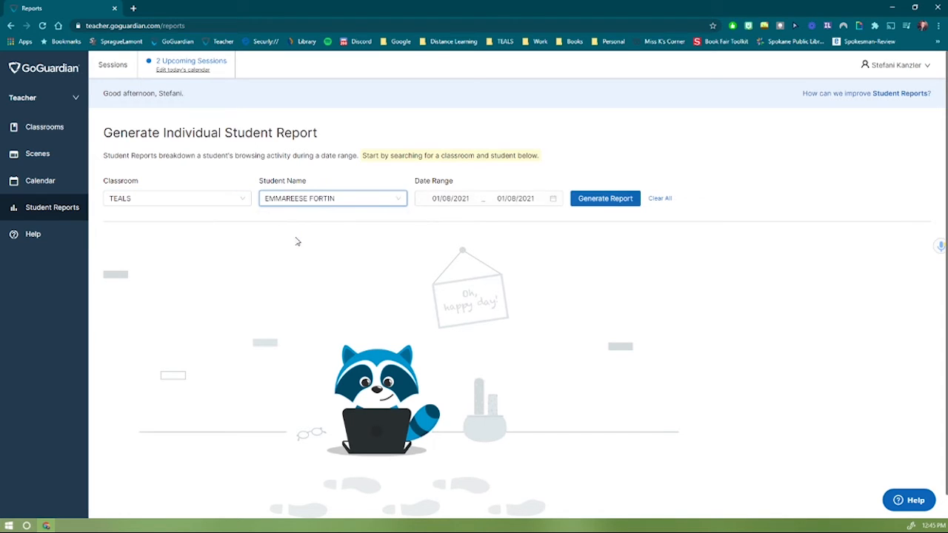
{"action": "left_click", "coordinate": [466, 197]}
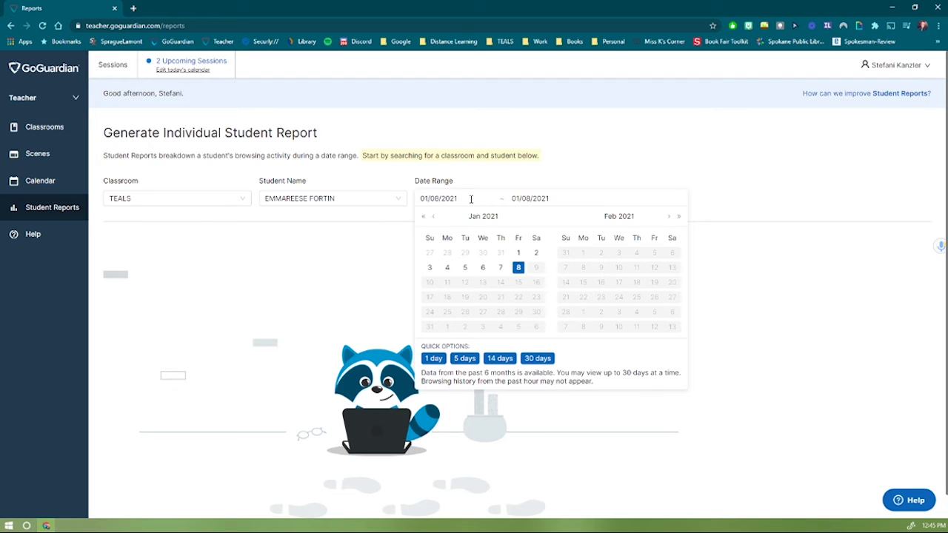
{"action": "left_click", "coordinate": [446, 270]}
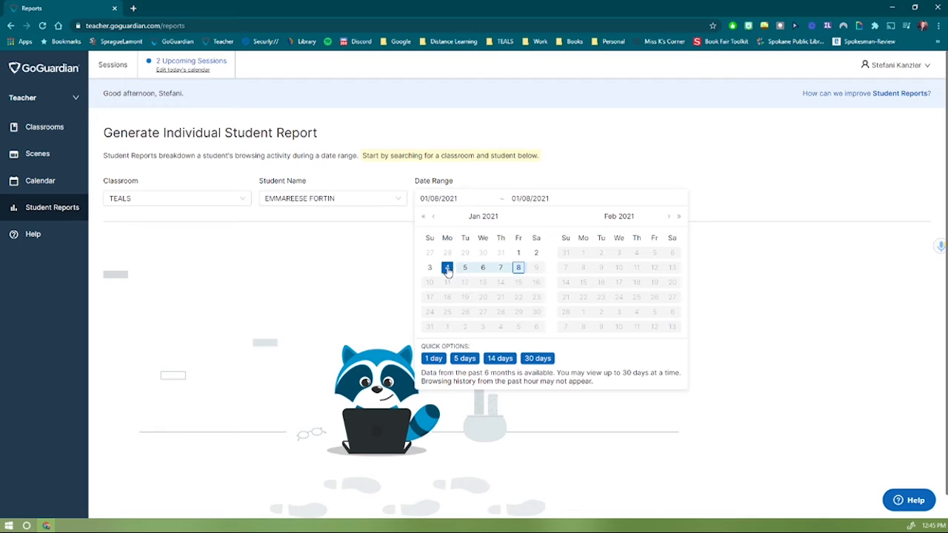
{"action": "left_click", "coordinate": [518, 269]}
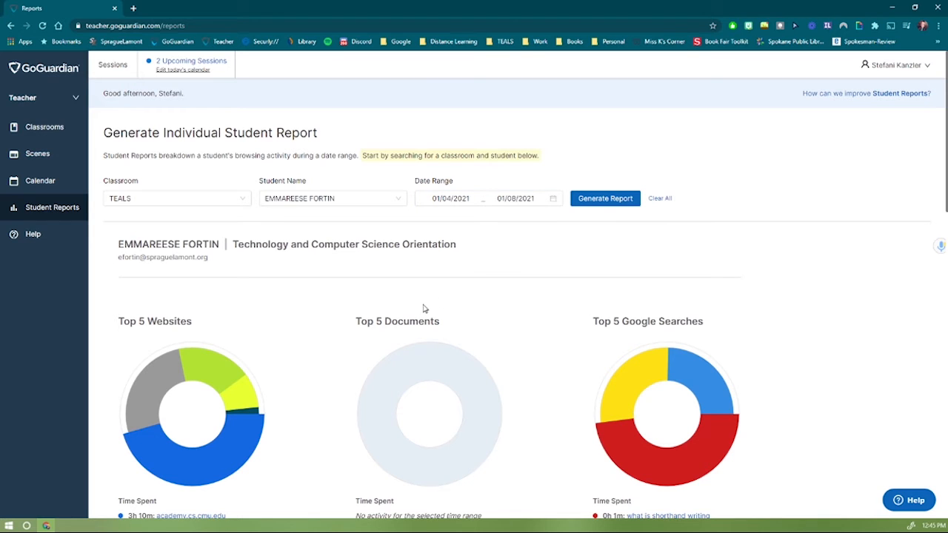
{"action": "scroll", "coordinate": [294, 301], "scroll_direction": "down", "scroll_amount": 1}
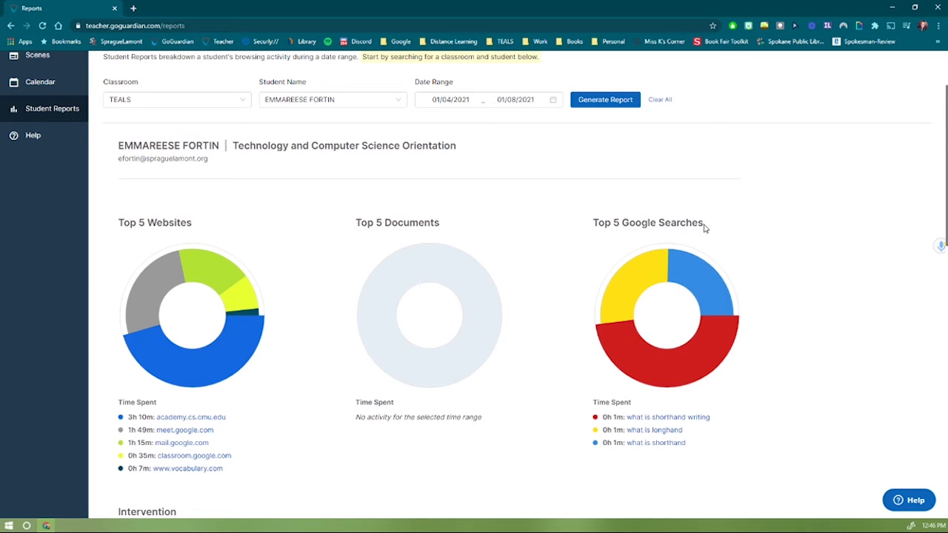
{"action": "scroll", "coordinate": [704, 228], "scroll_direction": "down", "scroll_amount": 3}
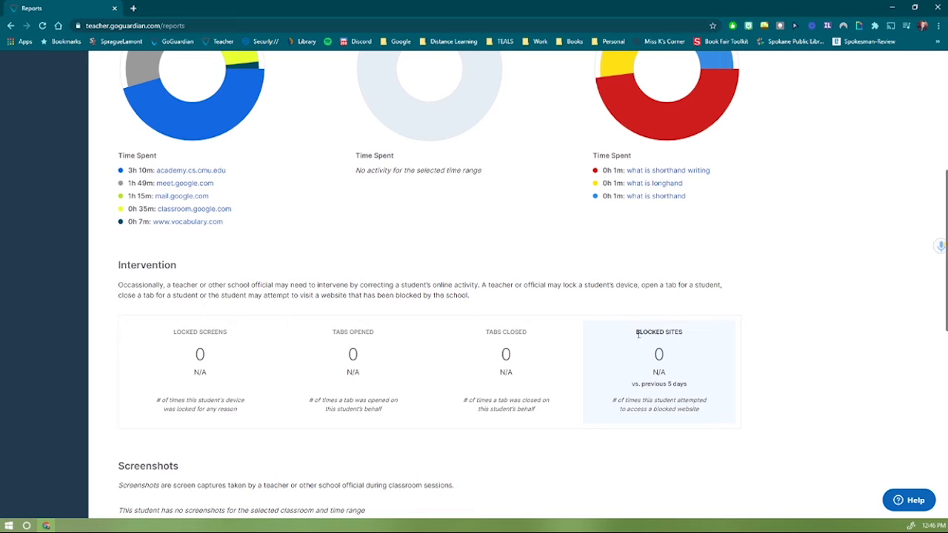
{"action": "scroll", "coordinate": [638, 342], "scroll_direction": "down", "scroll_amount": 2}
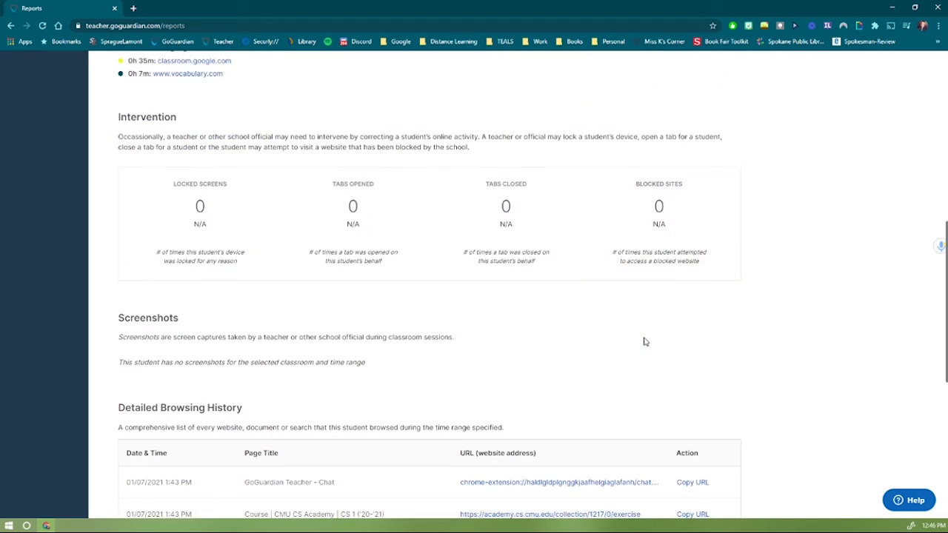
{"action": "scroll", "coordinate": [643, 339], "scroll_direction": "down", "scroll_amount": 2}
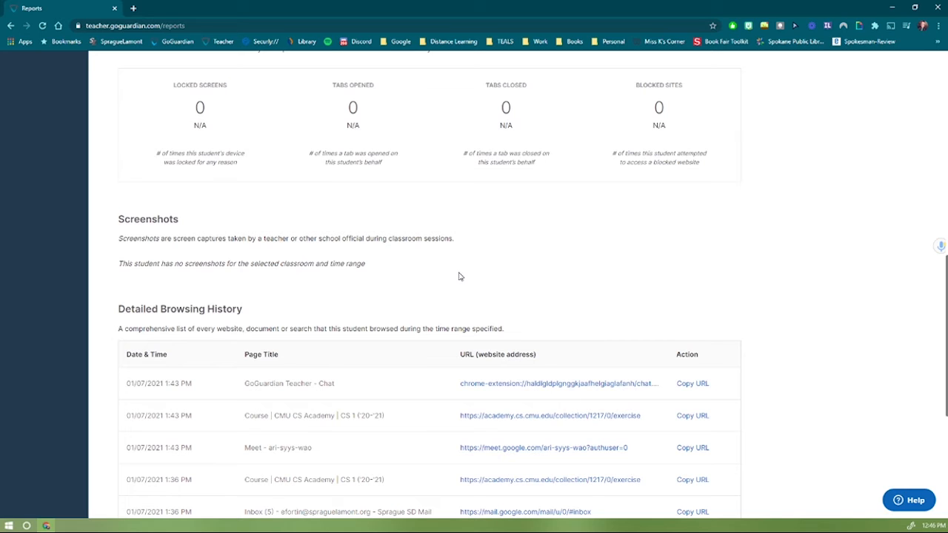
{"action": "scroll", "coordinate": [459, 277], "scroll_direction": "down", "scroll_amount": 3}
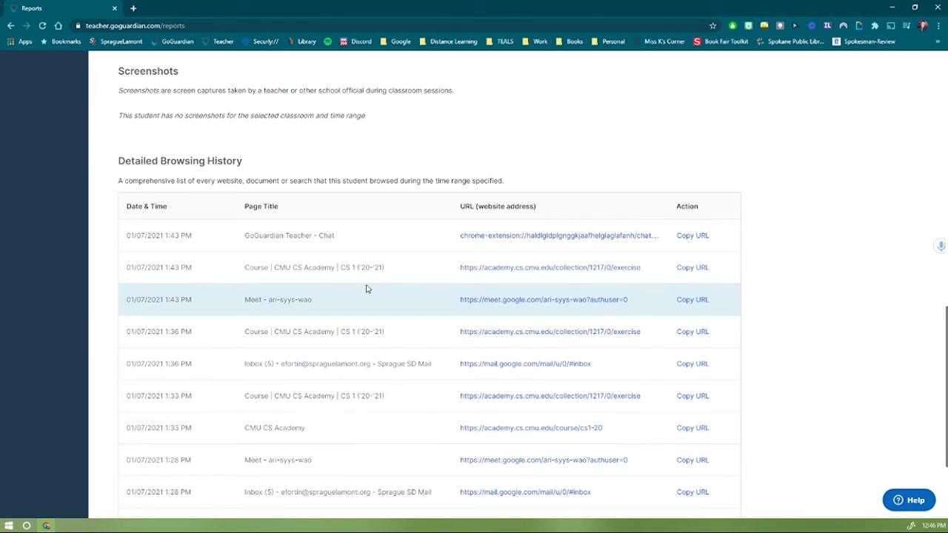
{"action": "scroll", "coordinate": [406, 294], "scroll_direction": "down", "scroll_amount": 3}
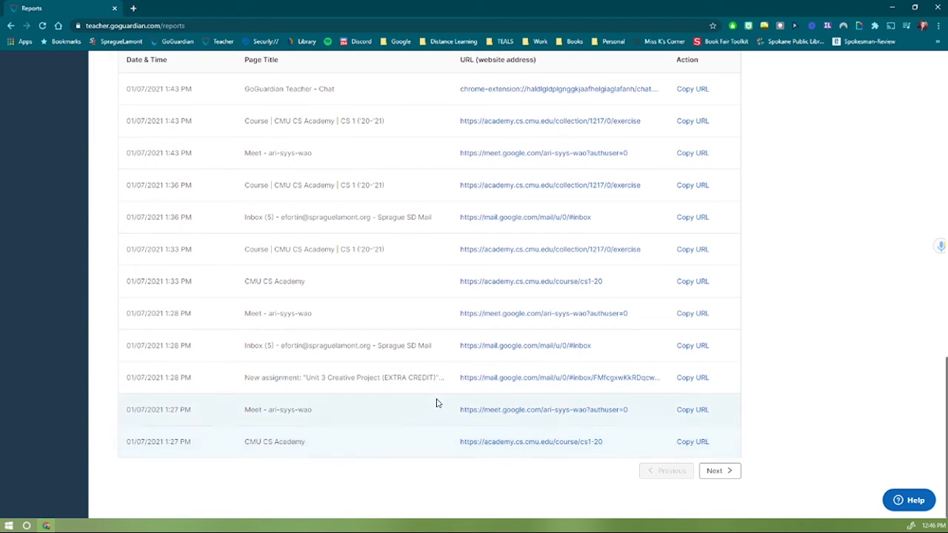
{"action": "scroll", "coordinate": [437, 403], "scroll_direction": "up", "scroll_amount": 3}
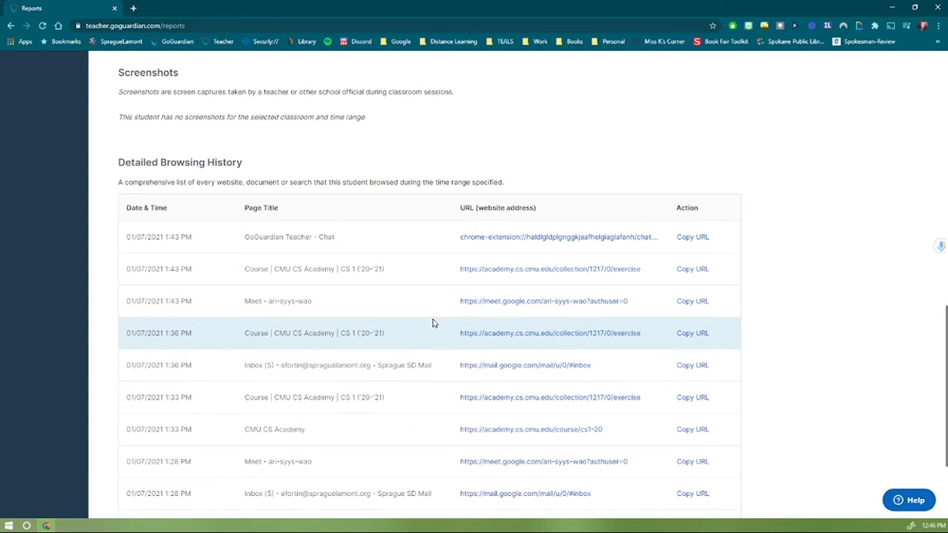
{"action": "scroll", "coordinate": [433, 323], "scroll_direction": "down", "scroll_amount": 2}
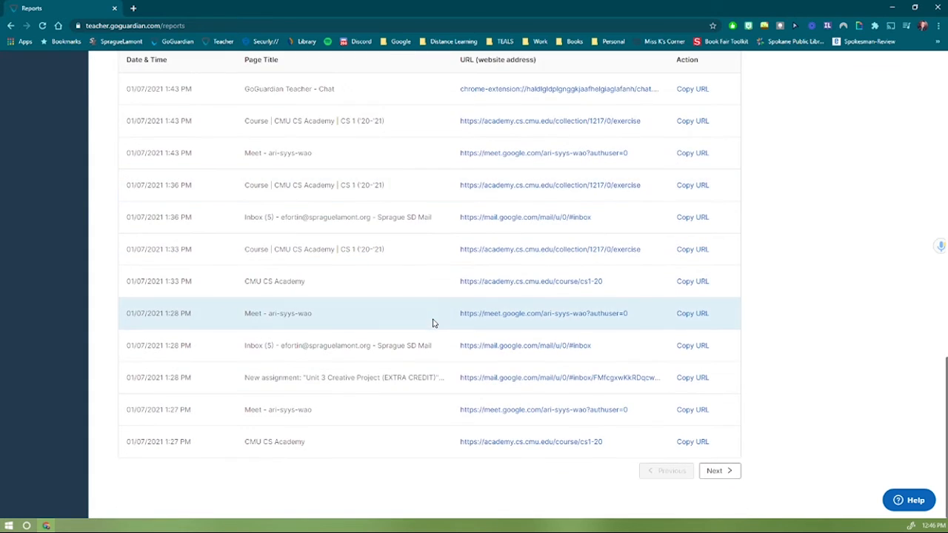
{"action": "scroll", "coordinate": [433, 323], "scroll_direction": "up", "scroll_amount": 15}
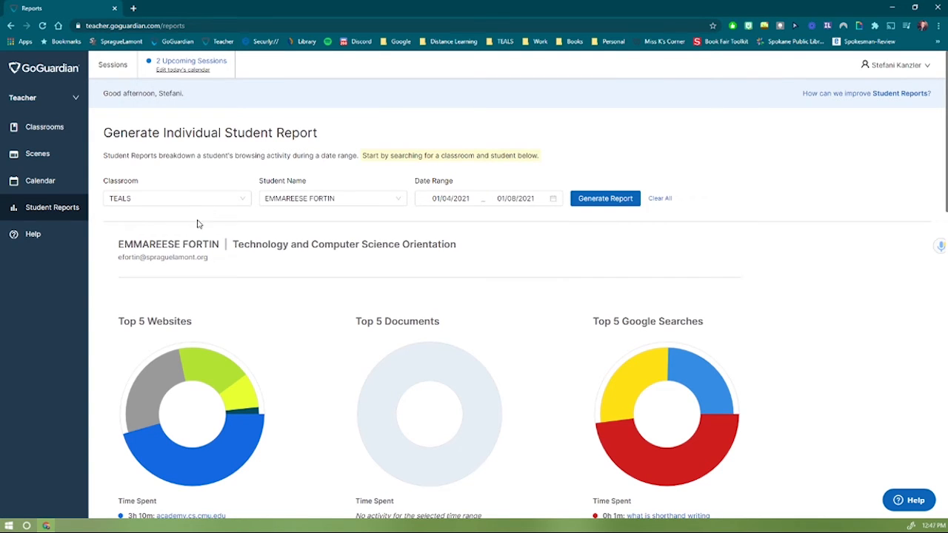
From the Classrooms list, start a 45-minute class for Asynchronous Coding.
{"action": "left_click", "coordinate": [42, 128]}
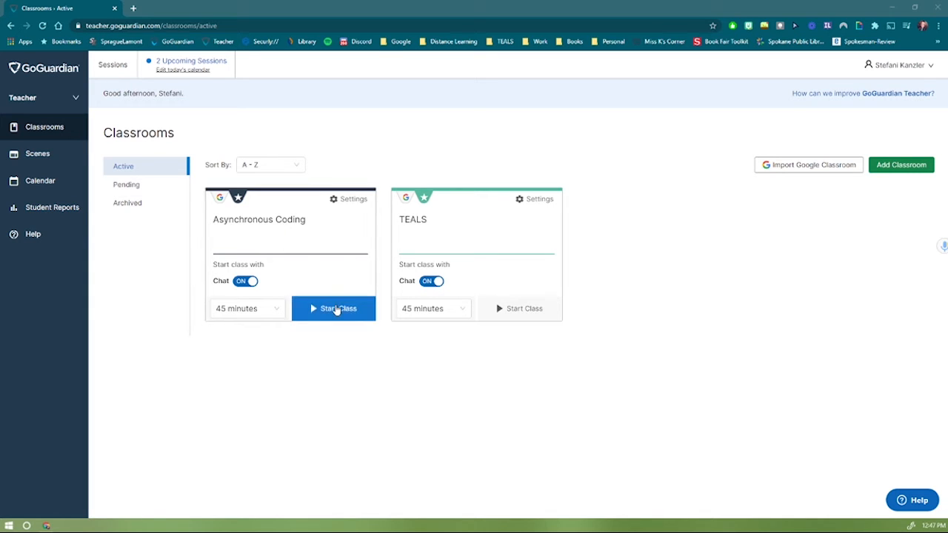
{"action": "left_click", "coordinate": [334, 319]}
{"action": "left_click", "coordinate": [333, 313]}
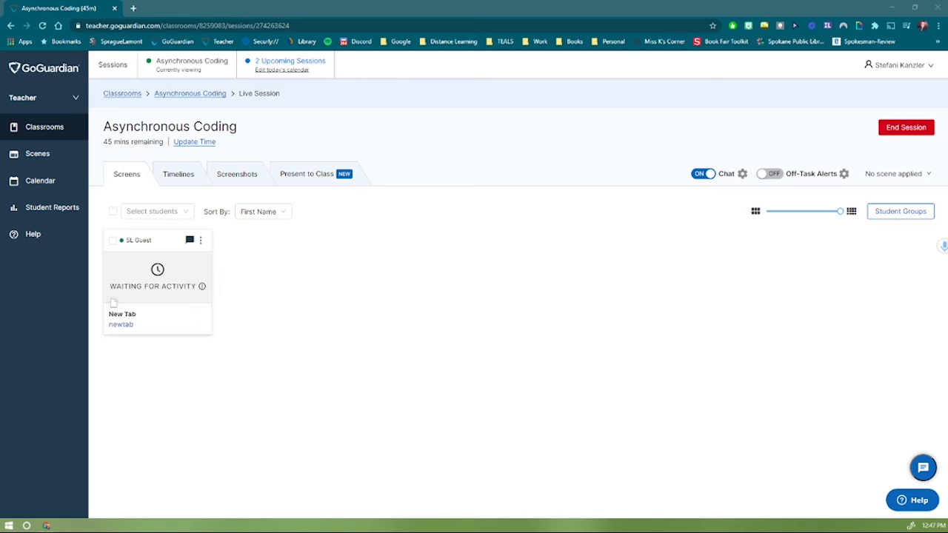
{"action": "left_click", "coordinate": [163, 283]}
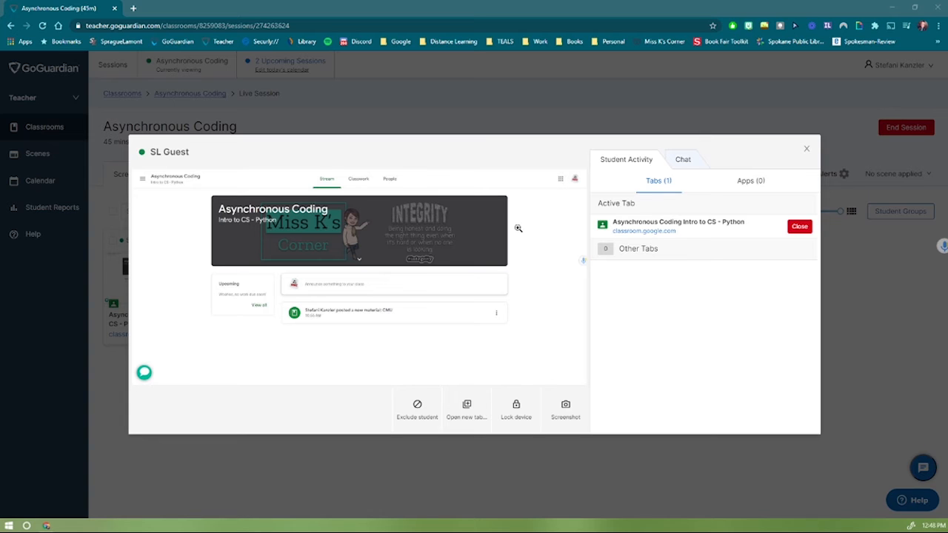
{"action": "left_click", "coordinate": [807, 150]}
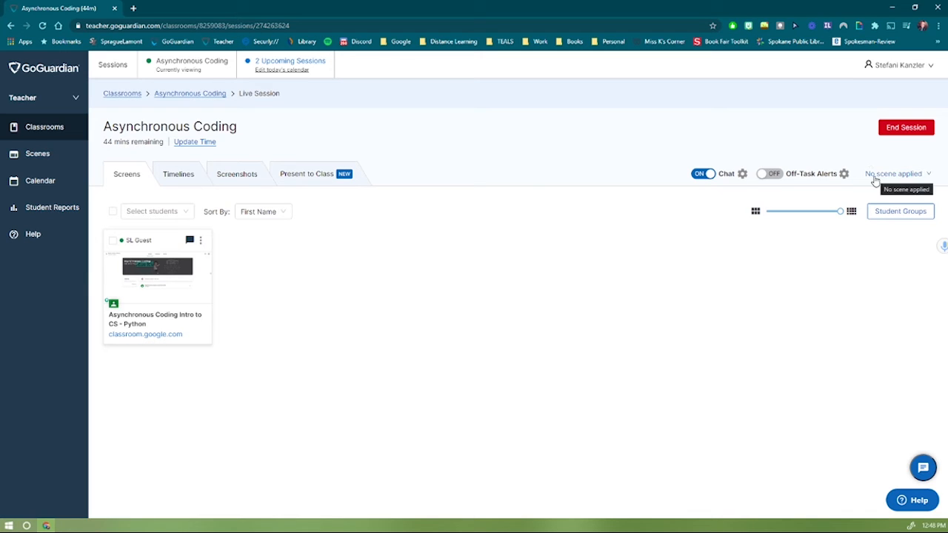
Apply the Coding scene to the session and open the guest student's tab list.
{"action": "left_click", "coordinate": [929, 181]}
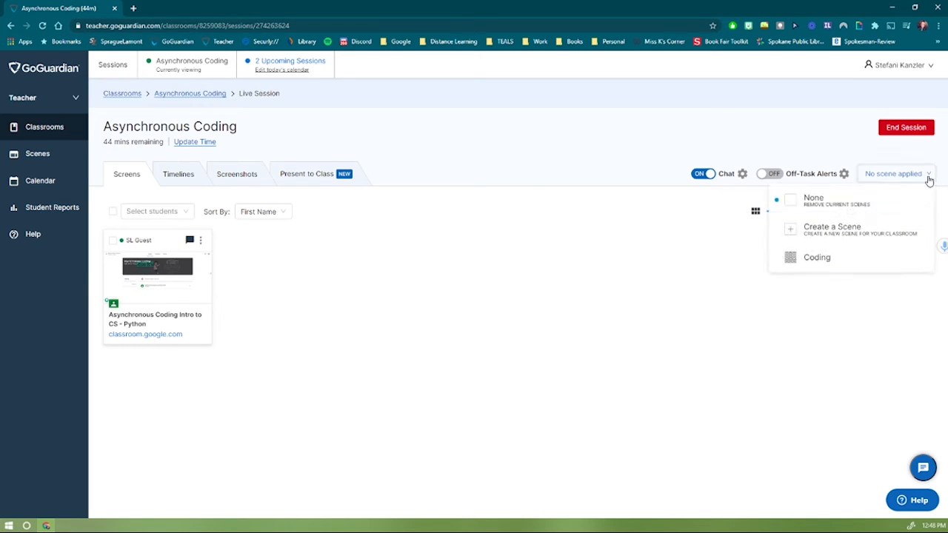
{"action": "left_click", "coordinate": [818, 268]}
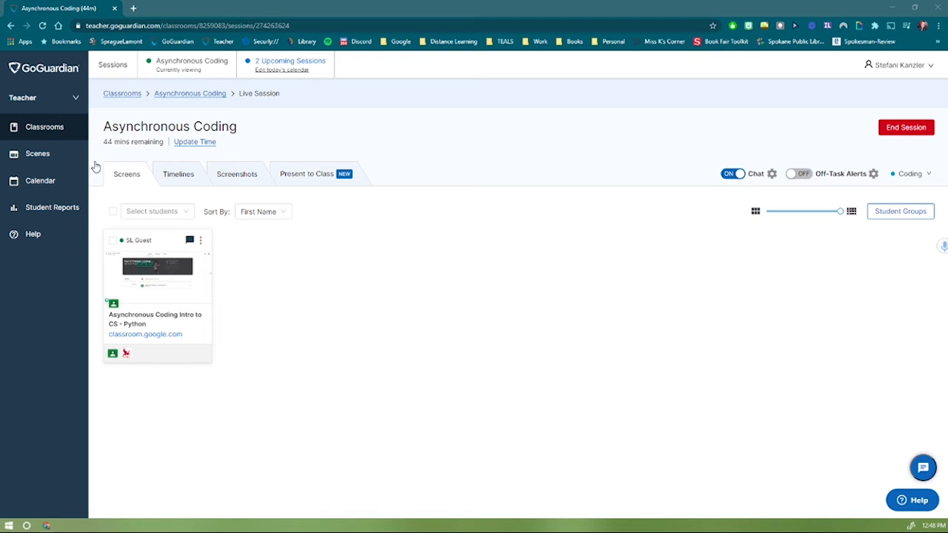
{"action": "left_click", "coordinate": [187, 289]}
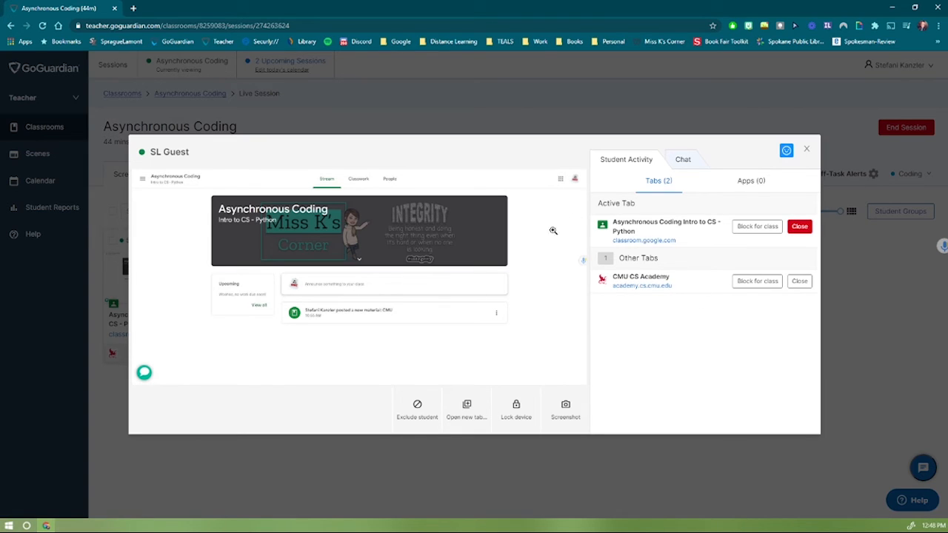
{"action": "left_click", "coordinate": [806, 149]}
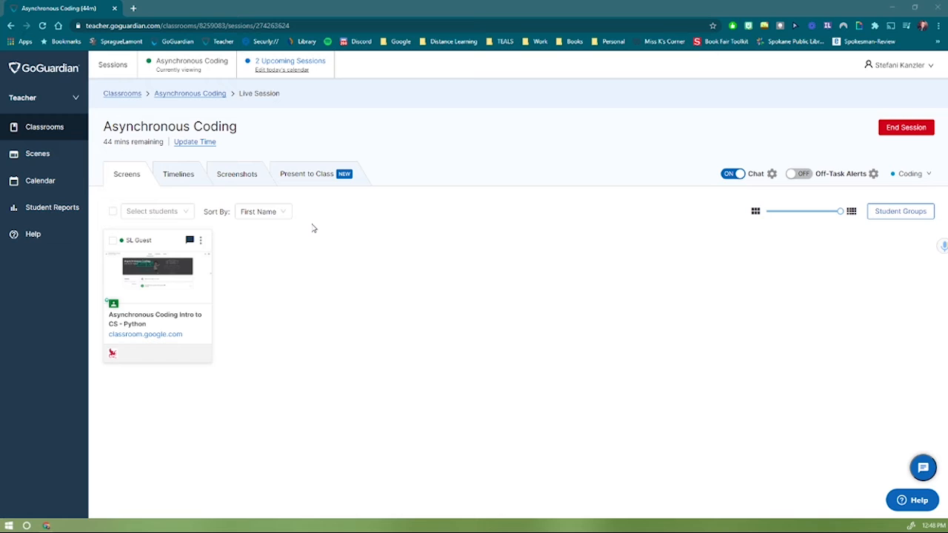
{"action": "left_click", "coordinate": [149, 278]}
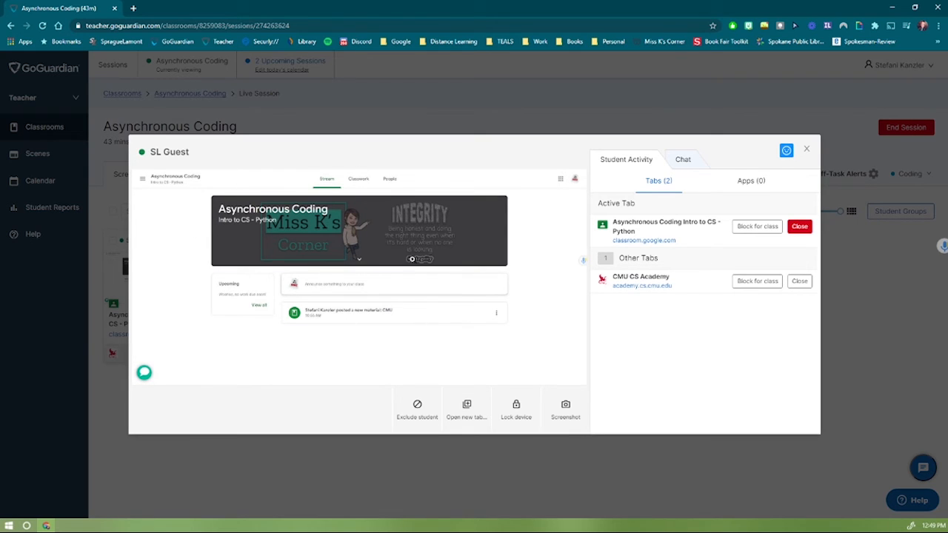
{"action": "left_click", "coordinate": [342, 252]}
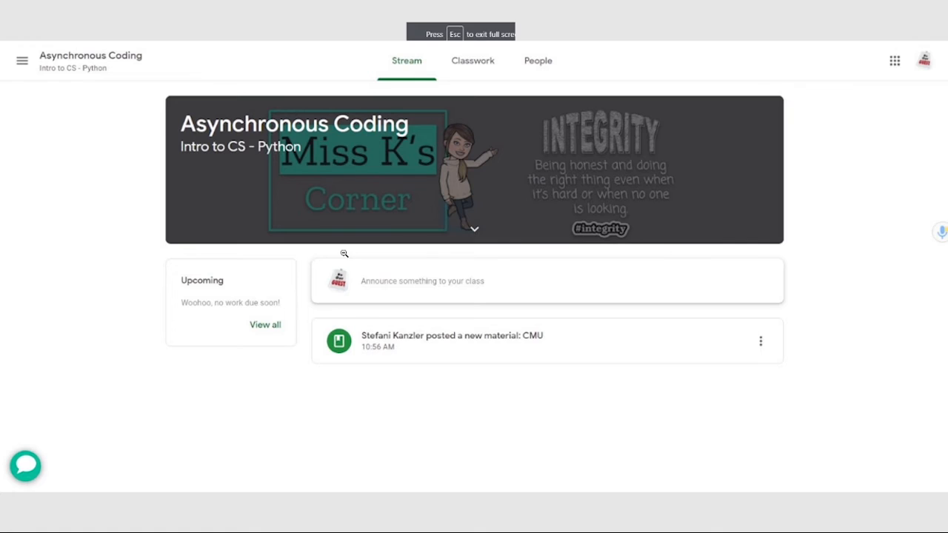
{"action": "left_click", "coordinate": [434, 355]}
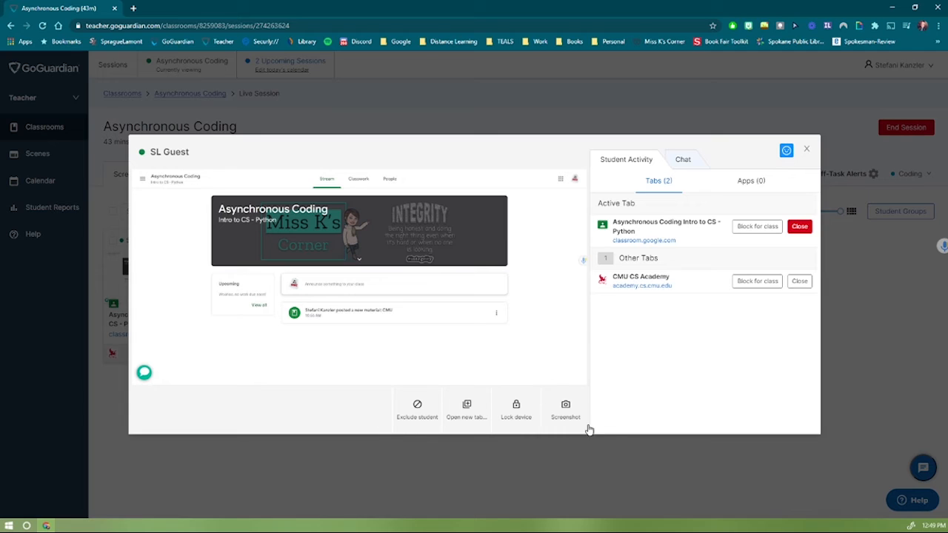
{"action": "left_click", "coordinate": [466, 414]}
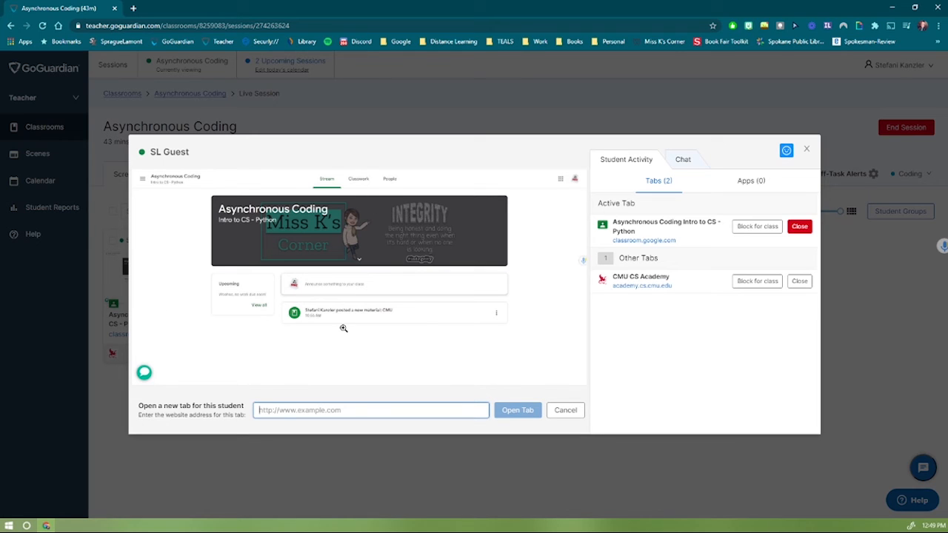
{"action": "left_click", "coordinate": [560, 411]}
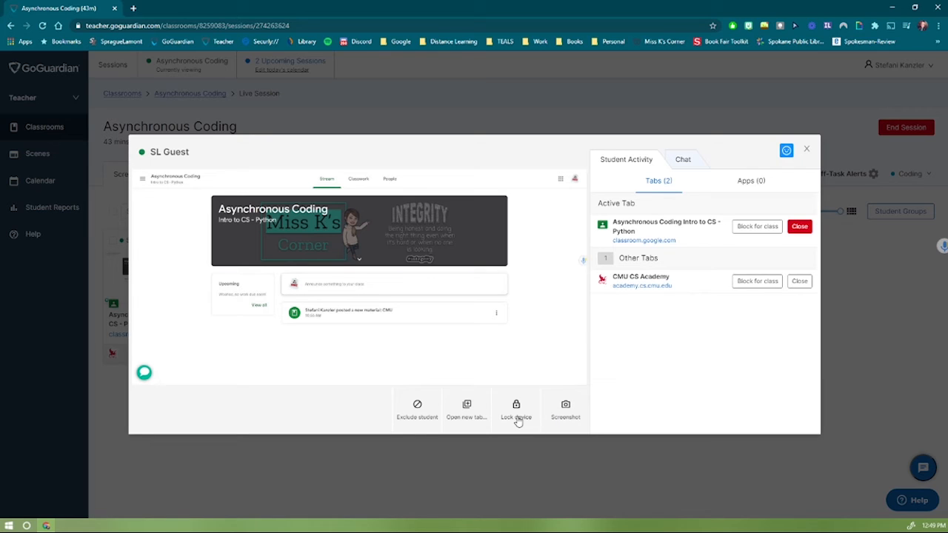
{"action": "left_click", "coordinate": [518, 419]}
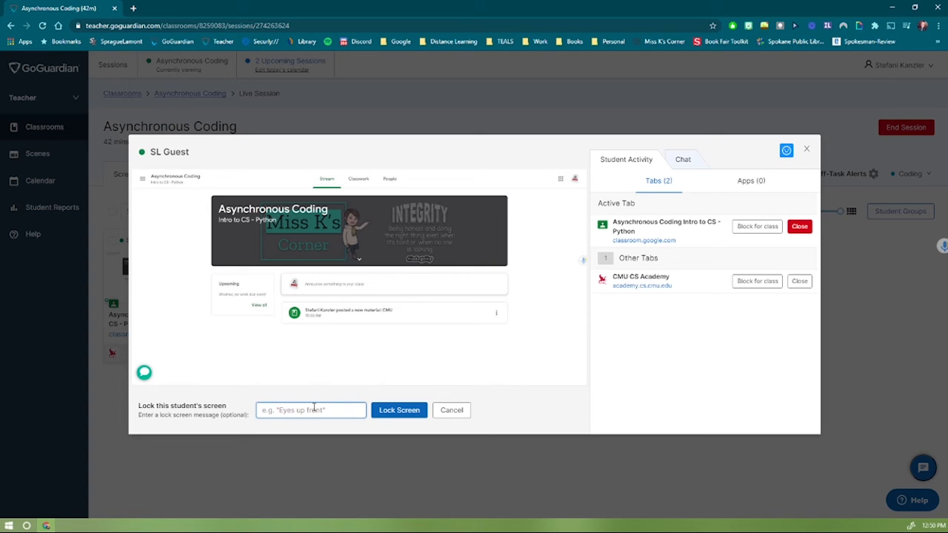
{"action": "type", "text": "Eyes up Front"}
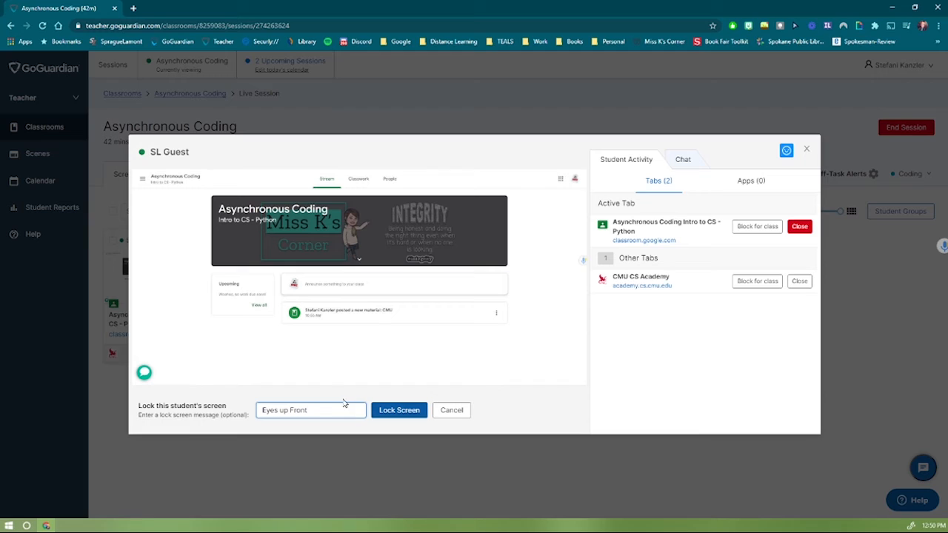
{"action": "left_click", "coordinate": [452, 411]}
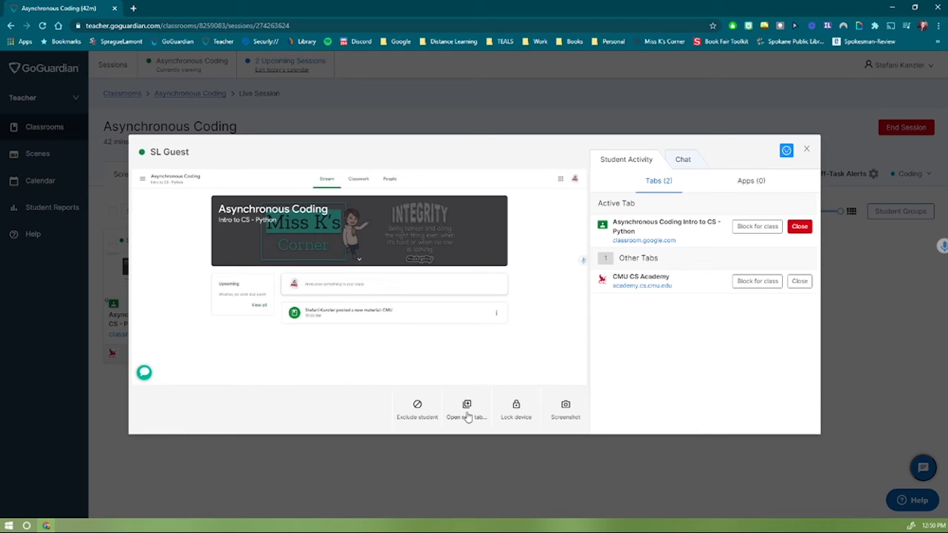
Screenshot the guest student's screen, then view their Apps (0) list.
{"action": "left_click", "coordinate": [572, 413]}
{"action": "left_click_drag", "start_coordinate": [599, 203], "coordinate": [635, 205]}
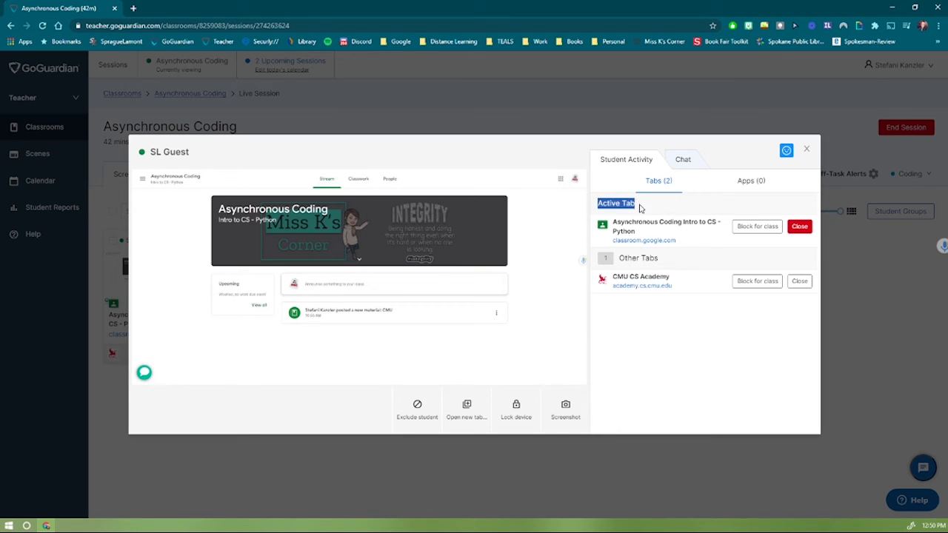
{"action": "left_click_drag", "start_coordinate": [659, 261], "coordinate": [615, 265]}
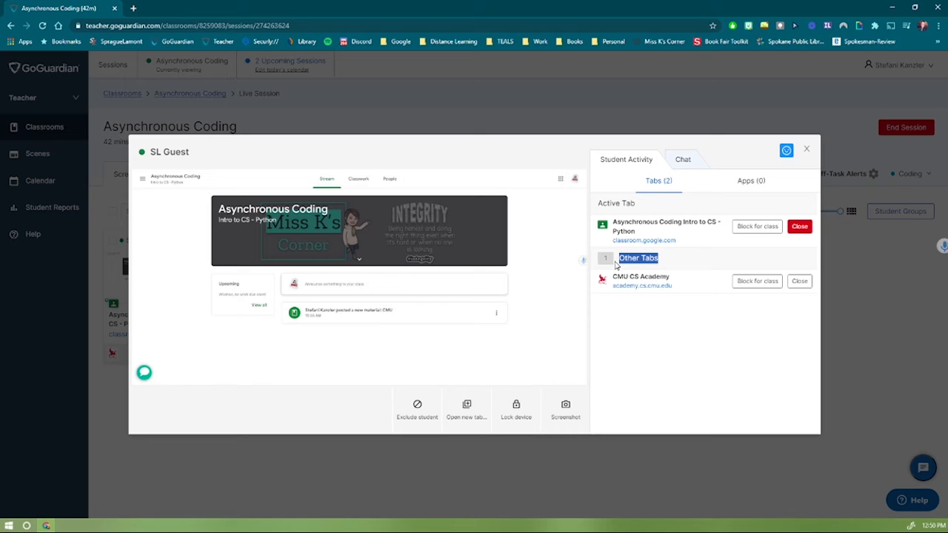
{"action": "left_click", "coordinate": [691, 257]}
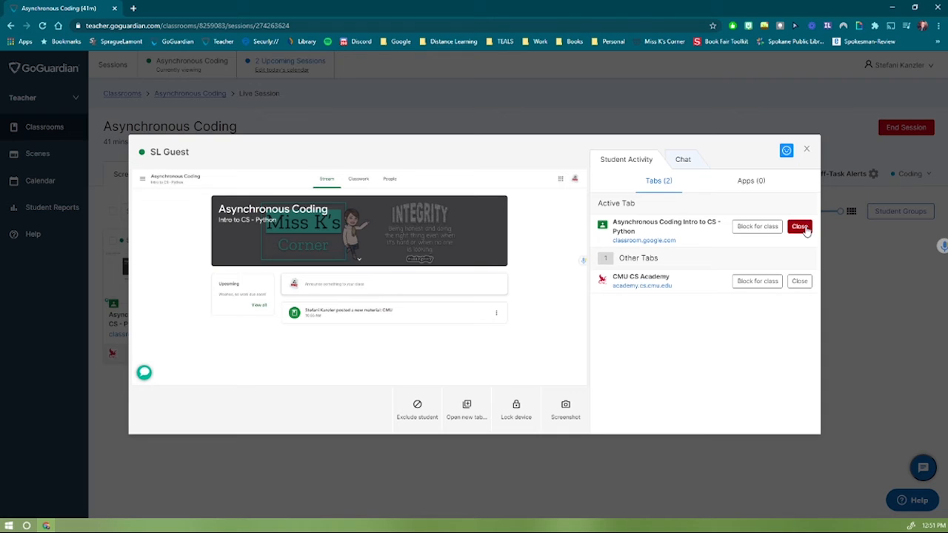
{"action": "left_click", "coordinate": [751, 192]}
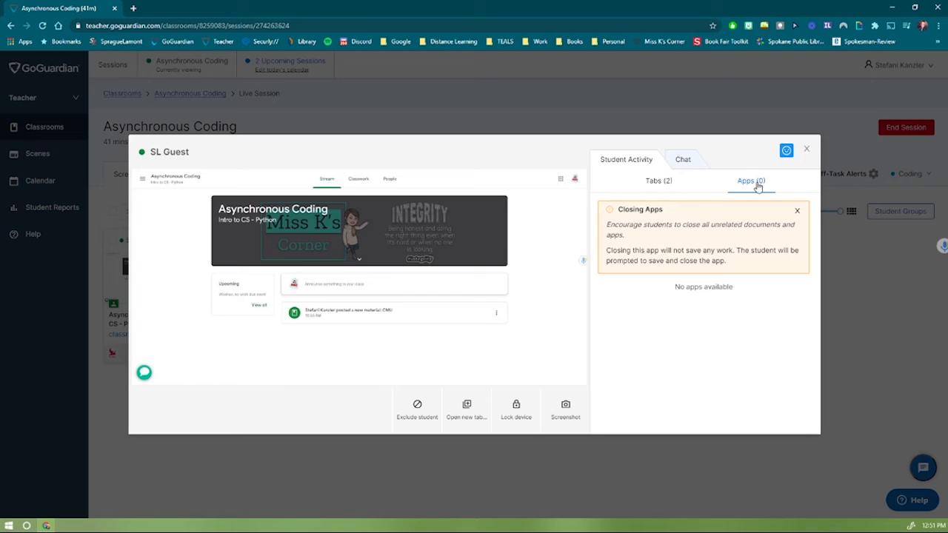
Open the Chat tab to read the student's "Help me please..." message.
{"action": "left_click", "coordinate": [688, 164]}
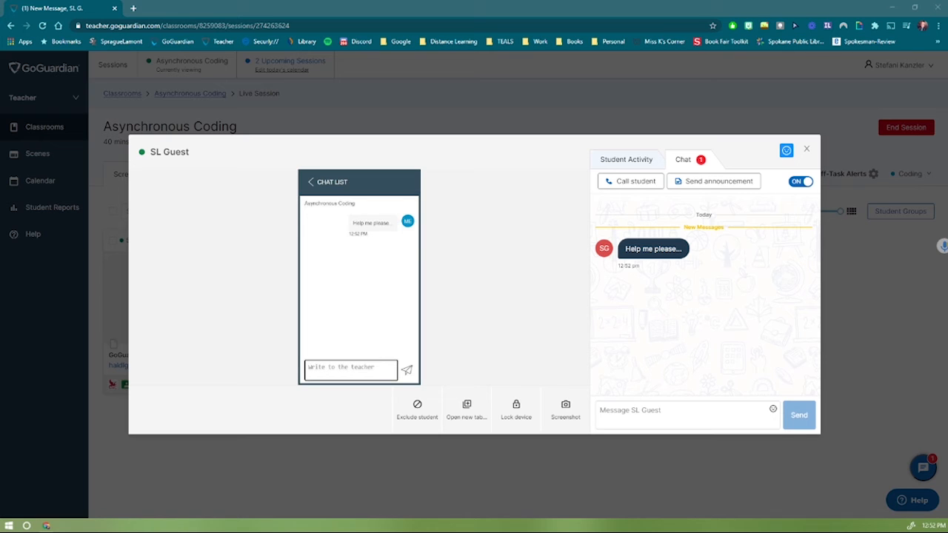
Send the chat reply "With what?" to the student.
{"action": "left_click", "coordinate": [659, 419]}
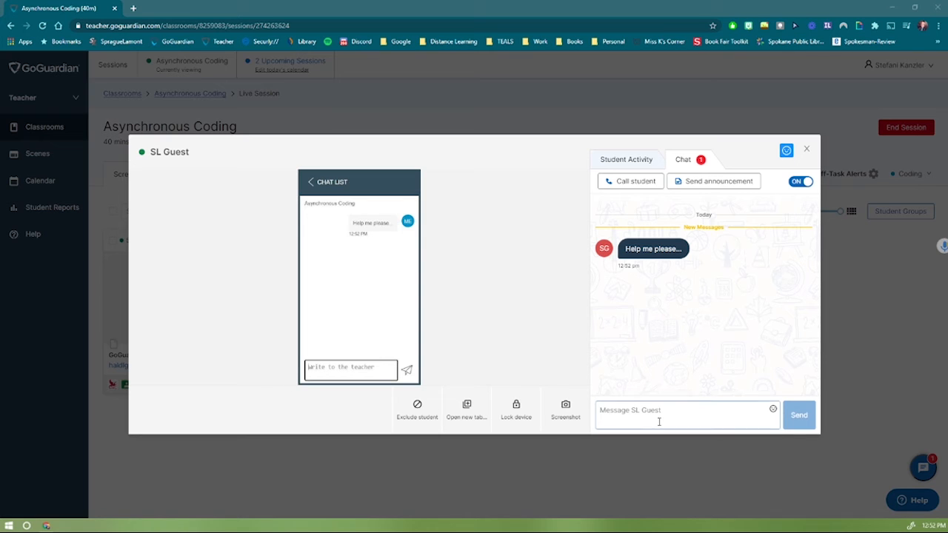
{"action": "type", "text": "Whith"}
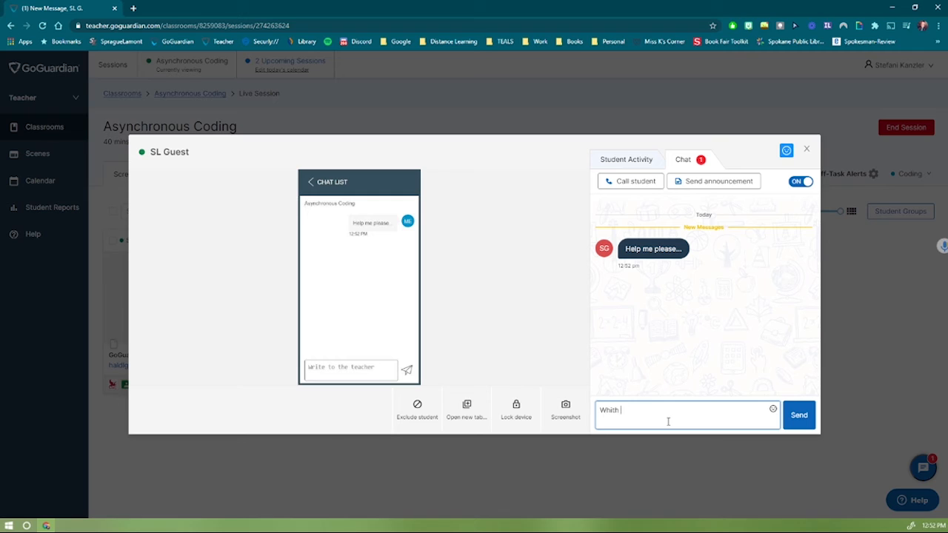
{"action": "key", "text": "BackSpace"}
{"action": "key", "text": "BackSpace"}
{"action": "key", "text": "BackSpace"}
{"action": "key", "text": "BackSpace"}
{"action": "key", "text": "BackSpace"}
{"action": "type", "text": "ith what?"}
{"action": "key", "text": "Return"}
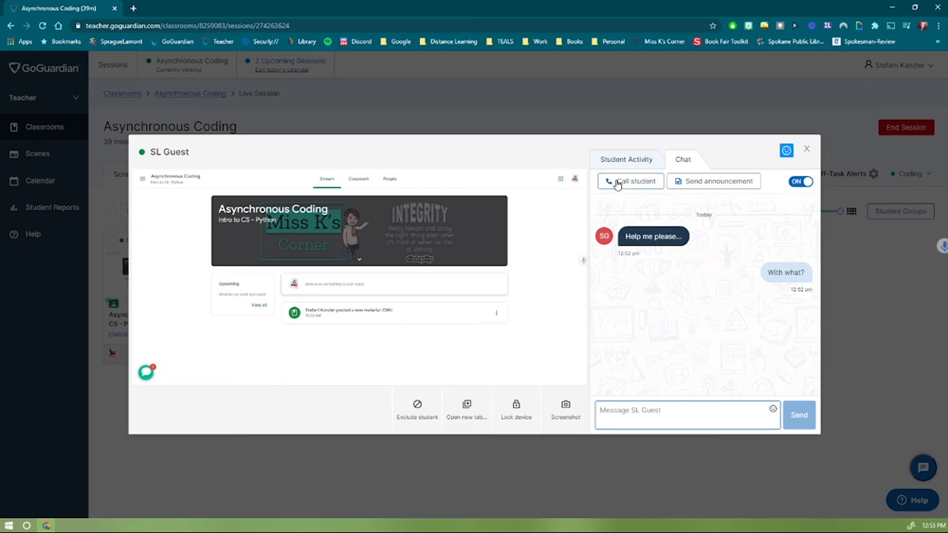
Send the announcement "5 more minutes before class ends" and confirm it shows Accepted.
{"action": "left_click", "coordinate": [722, 185]}
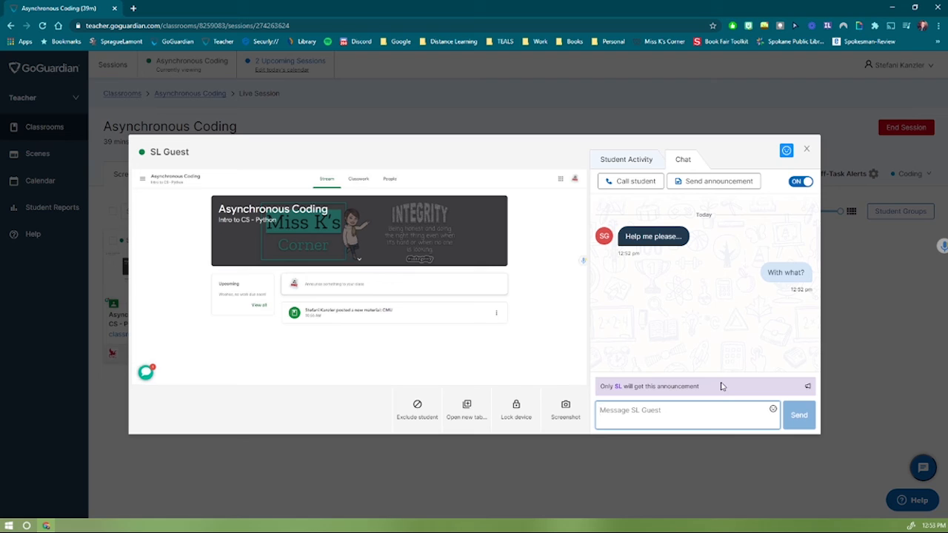
{"action": "type", "text": "5 more mi"}
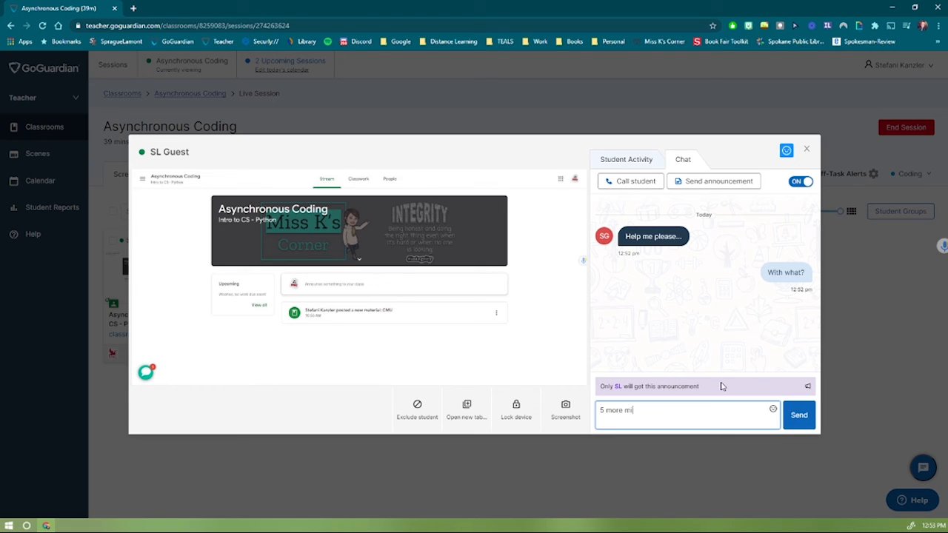
{"action": "type", "text": "ntues before cla"}
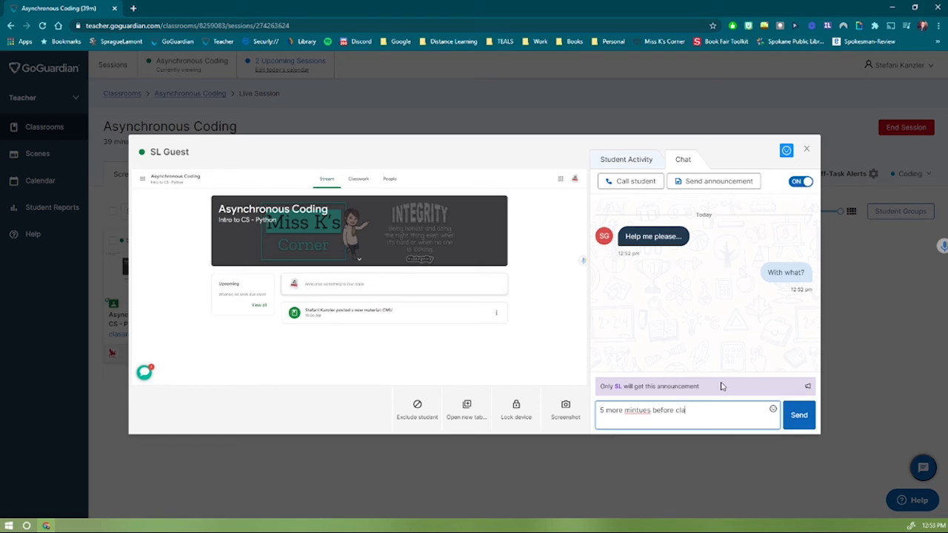
{"action": "type", "text": "ss ends"}
{"action": "left_click", "coordinate": [642, 410]}
{"action": "key", "text": "BackSpace"}
{"action": "key", "text": "BackSpace"}
{"action": "type", "text": "ut"}
{"action": "left_click", "coordinate": [810, 417]}
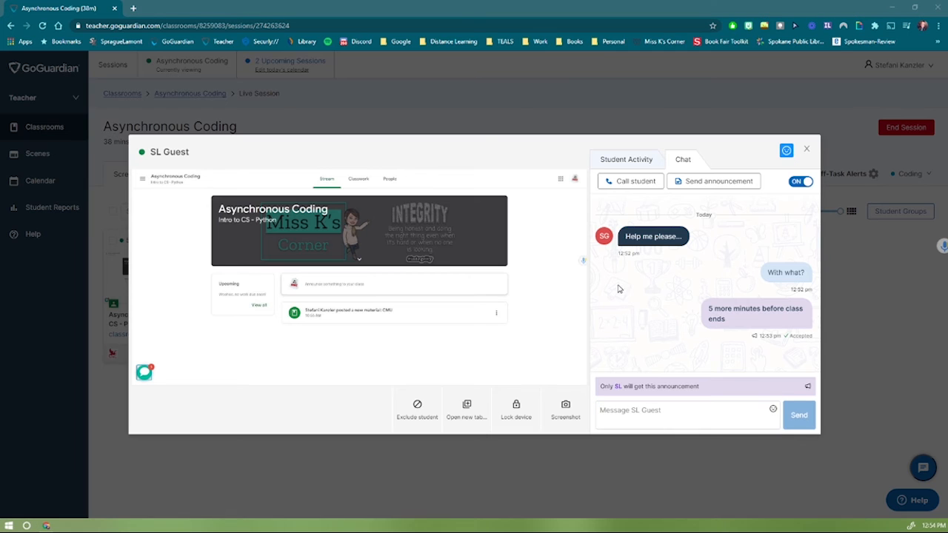
{"action": "left_click_drag", "start_coordinate": [756, 336], "coordinate": [811, 336]}
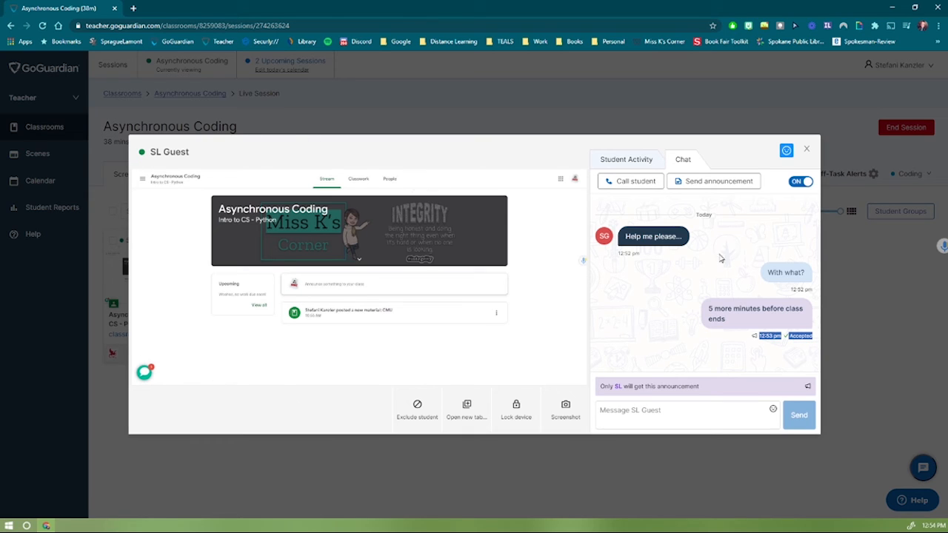
Close the student's detail view and open the chat settings gear.
{"action": "left_click", "coordinate": [807, 150]}
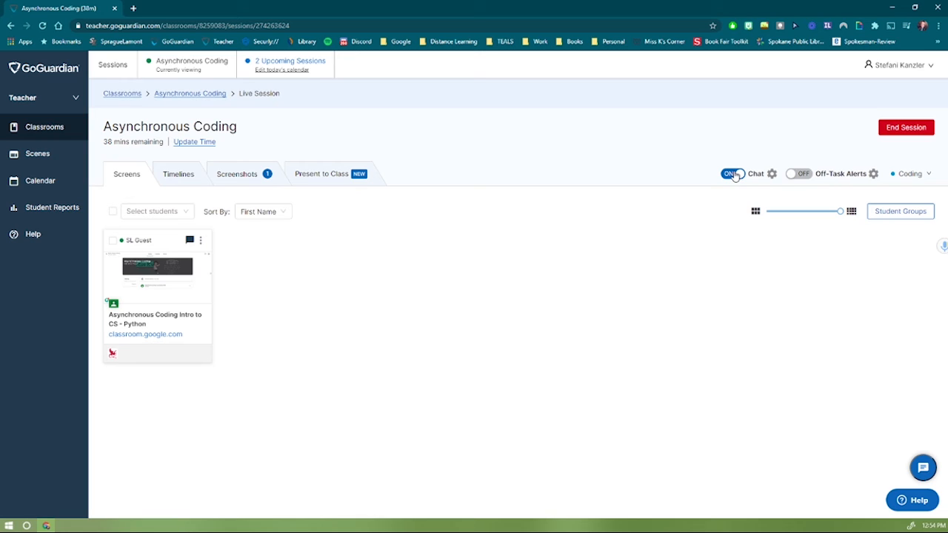
{"action": "left_click", "coordinate": [771, 174]}
In the Off-Task Alerts settings, set the Class Subject to Science.
{"action": "left_click", "coordinate": [807, 177]}
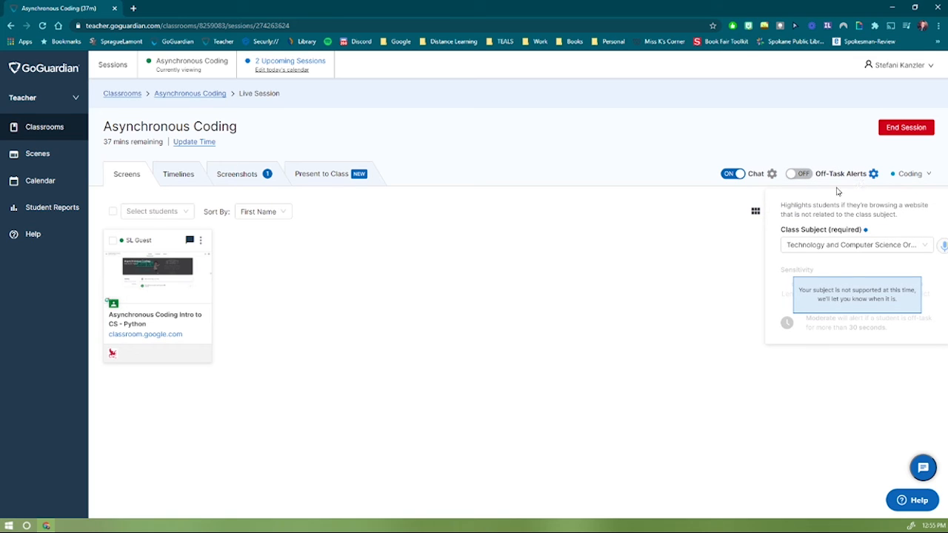
{"action": "left_click_drag", "start_coordinate": [779, 232], "coordinate": [877, 236]}
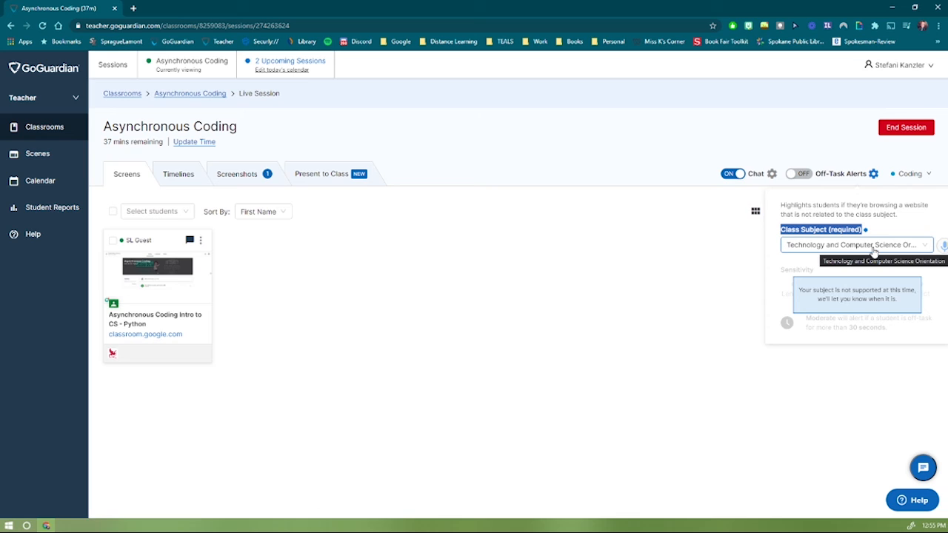
{"action": "left_click", "coordinate": [874, 252]}
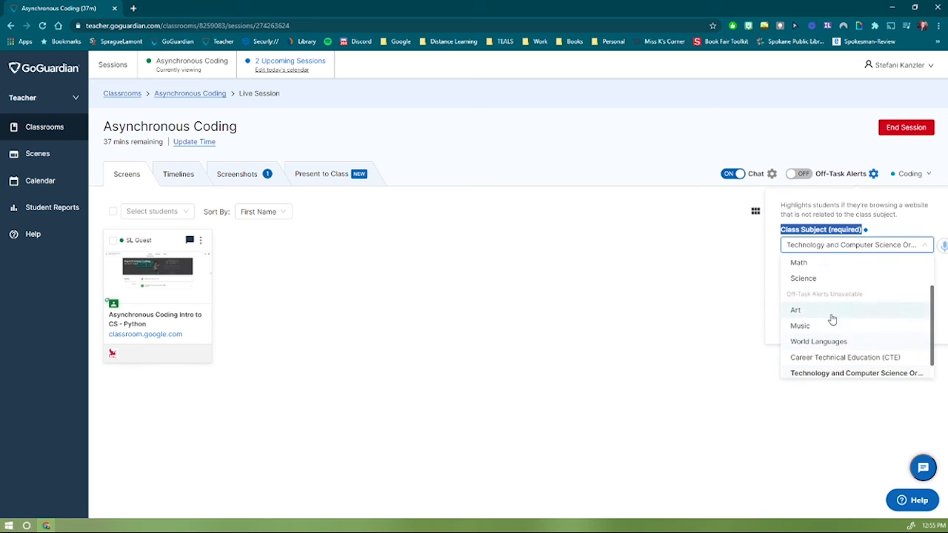
{"action": "scroll", "coordinate": [821, 322], "scroll_direction": "down", "scroll_amount": 1}
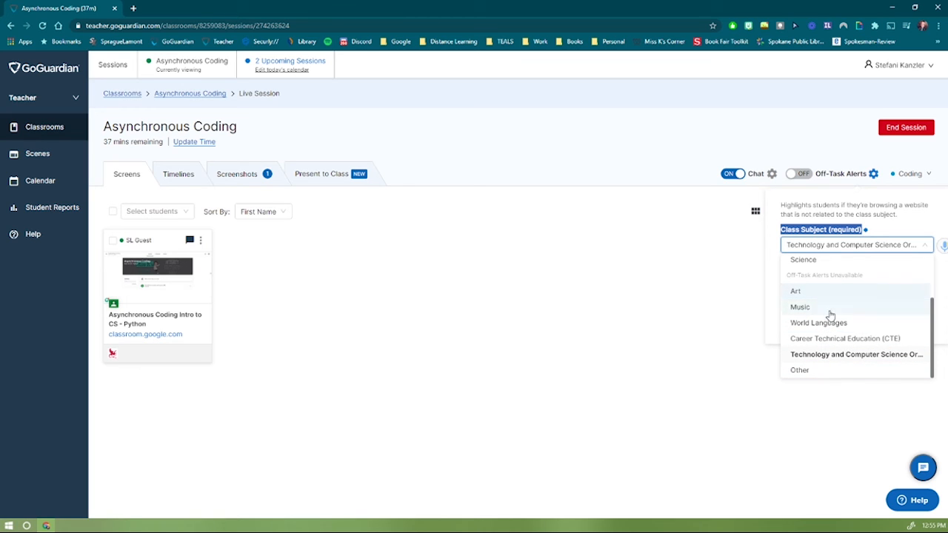
{"action": "scroll", "coordinate": [830, 361], "scroll_direction": "up", "scroll_amount": 2}
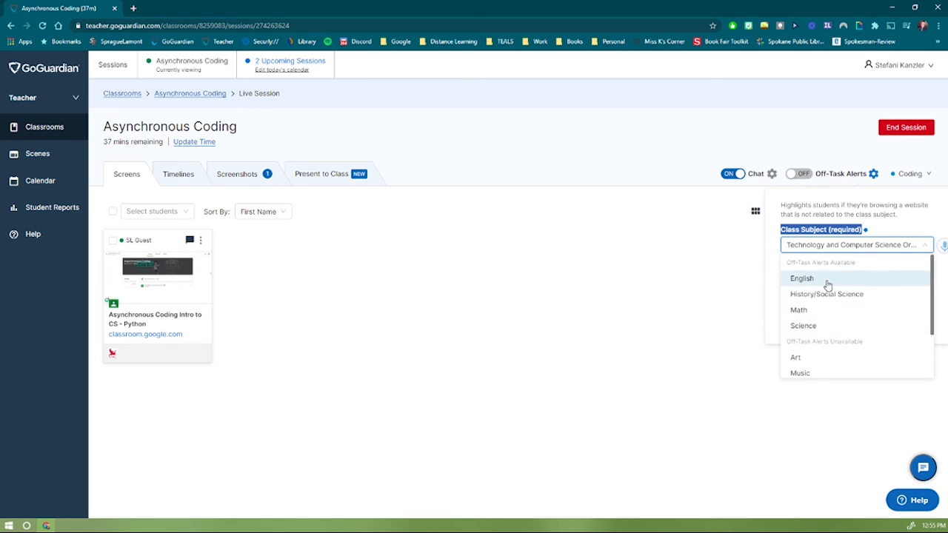
{"action": "left_click", "coordinate": [821, 325]}
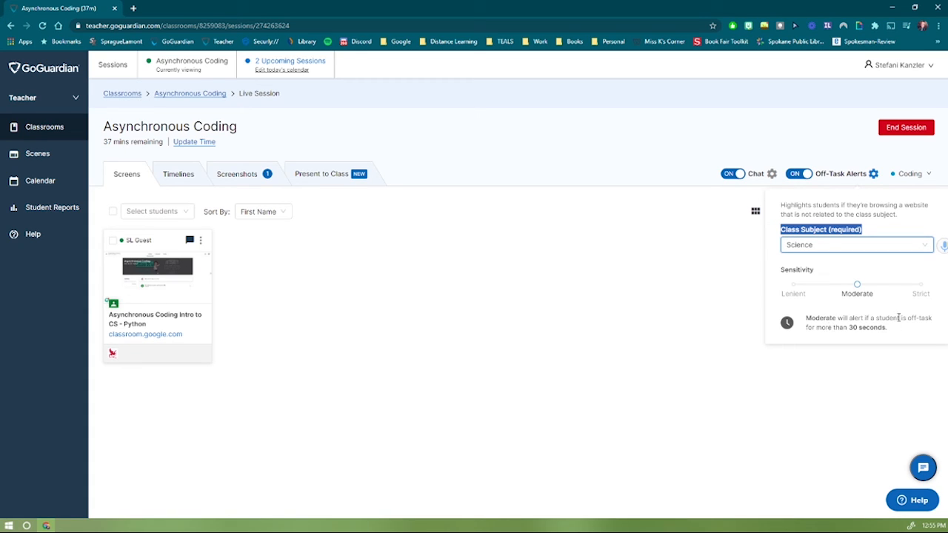
Change the Class Subject to 'Technology and Computer Science' and close the settings.
{"action": "left_click", "coordinate": [892, 253]}
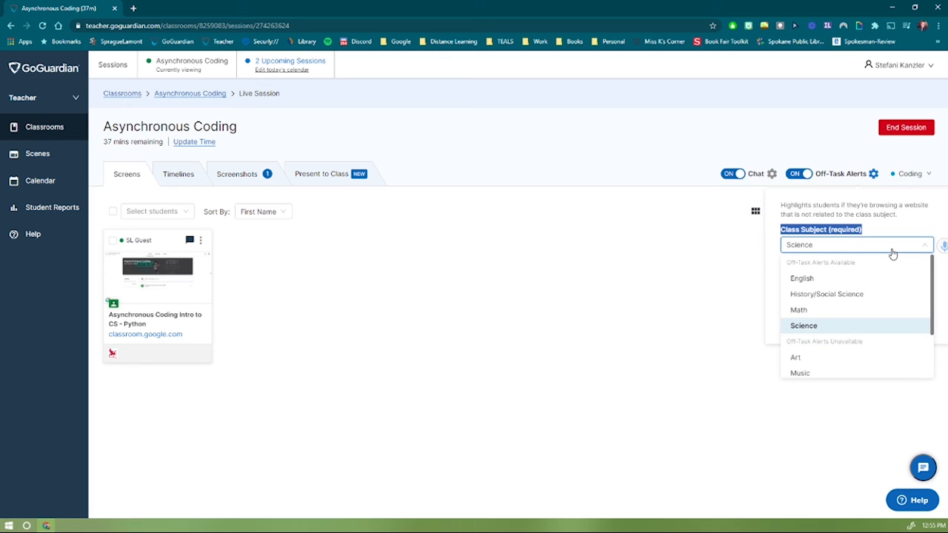
{"action": "scroll", "coordinate": [826, 335], "scroll_direction": "down", "scroll_amount": 3}
{"action": "left_click", "coordinate": [830, 354]}
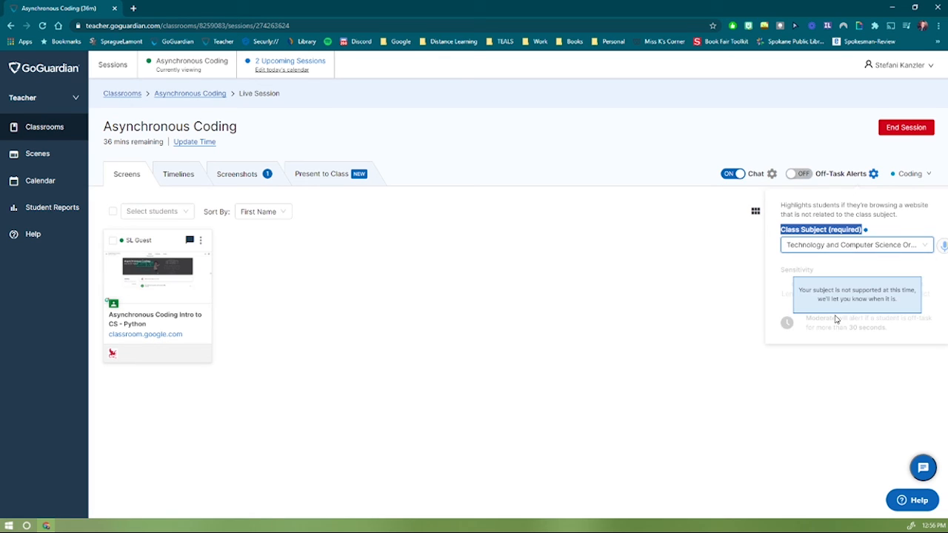
{"action": "left_click", "coordinate": [873, 173]}
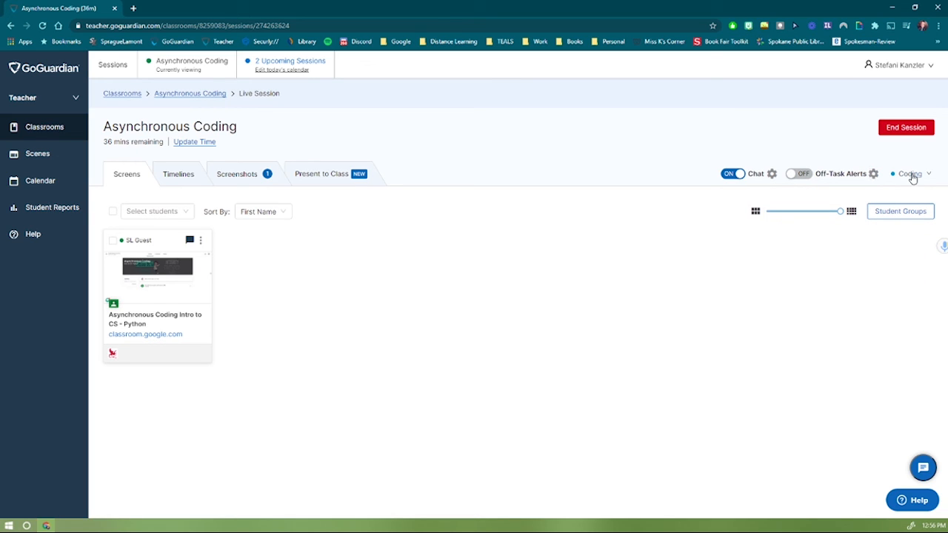
Leave the Coding scene unchanged and show the Timelines view of the student's activity since 12:51 pm.
{"action": "left_click", "coordinate": [912, 177]}
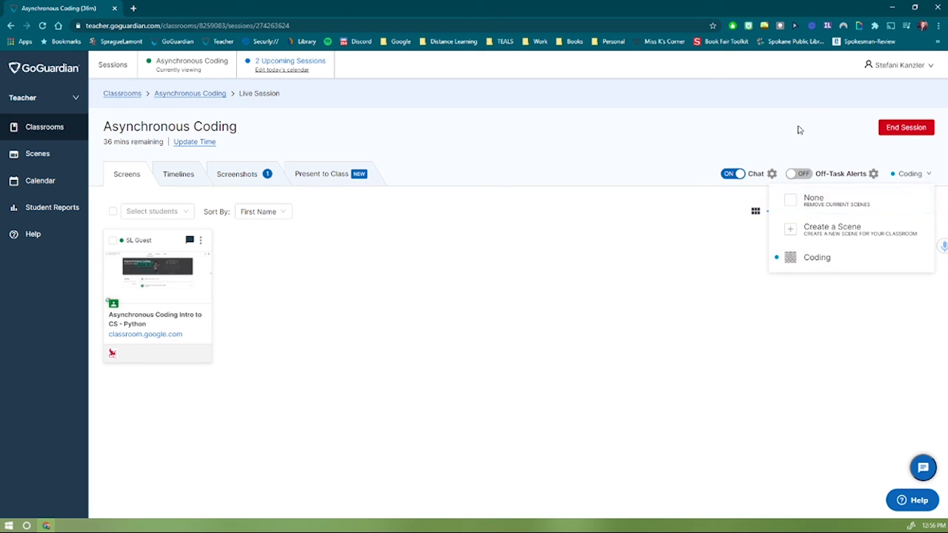
{"action": "left_click", "coordinate": [763, 123]}
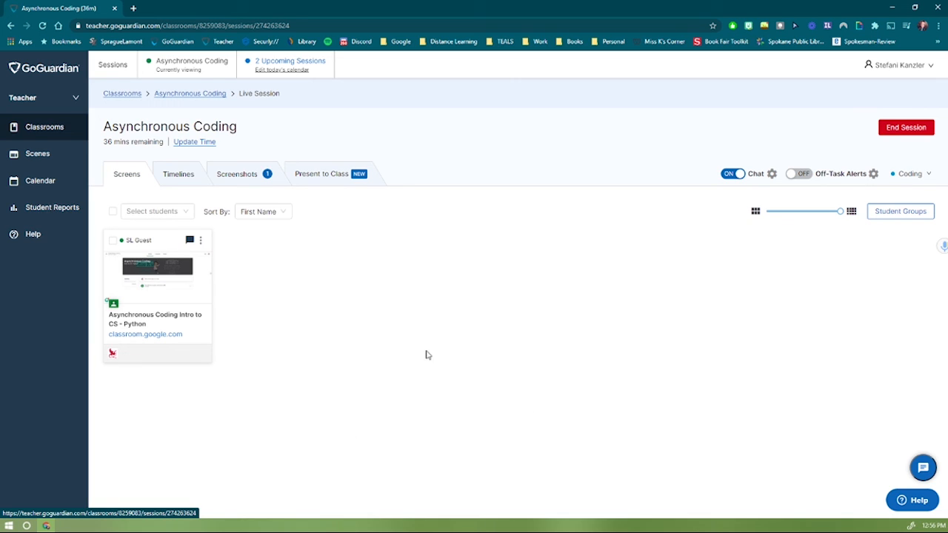
{"action": "left_click", "coordinate": [183, 182]}
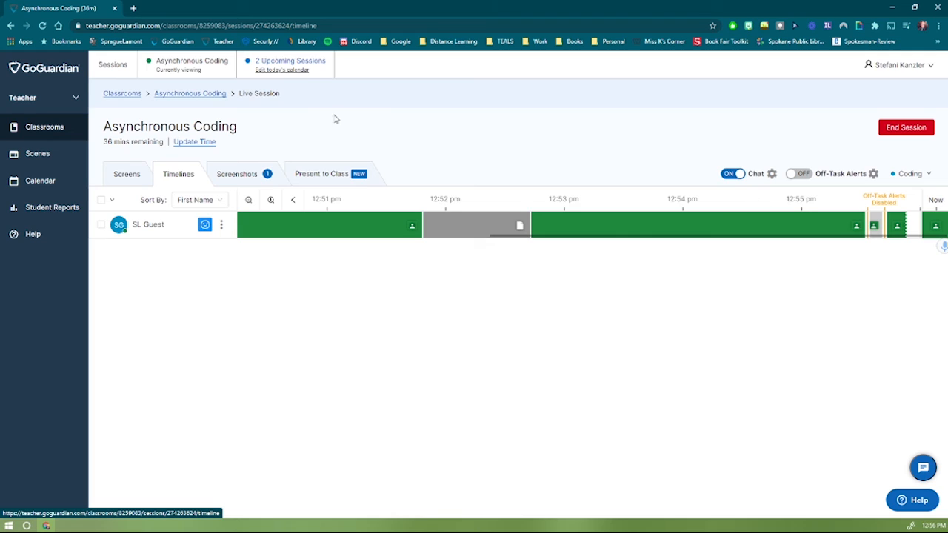
Review the captured screenshot and its Save to Drive info, then go to Present to Class.
{"action": "left_click", "coordinate": [239, 174]}
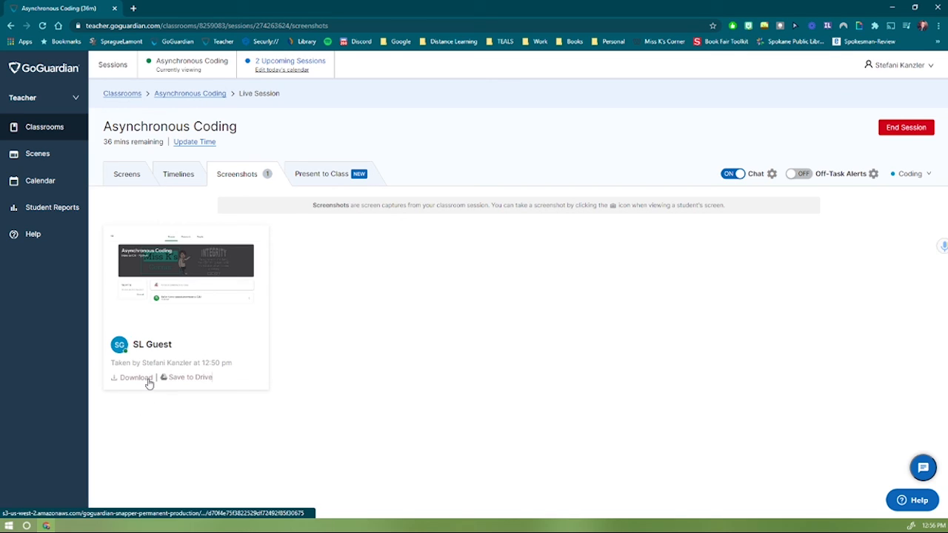
{"action": "mouse_move", "coordinate": [182, 377]}
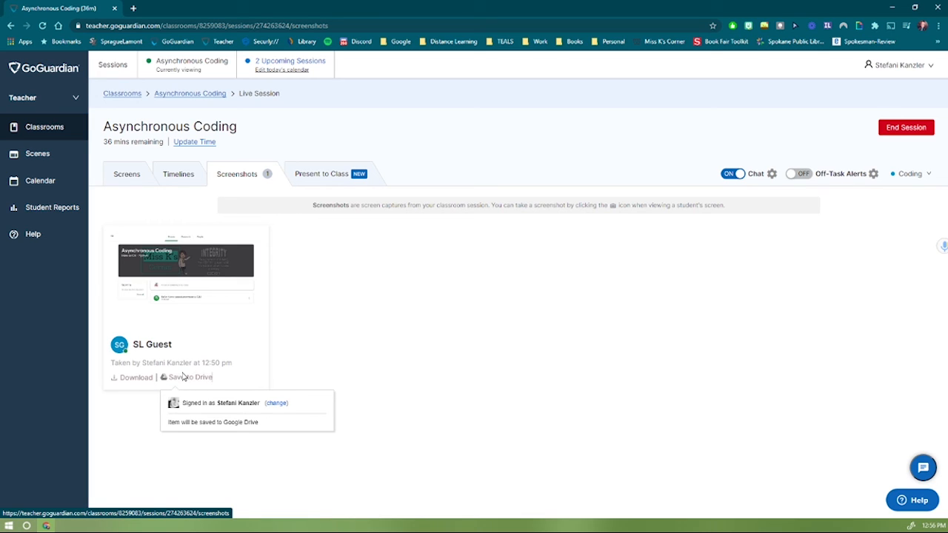
{"action": "left_click", "coordinate": [322, 324]}
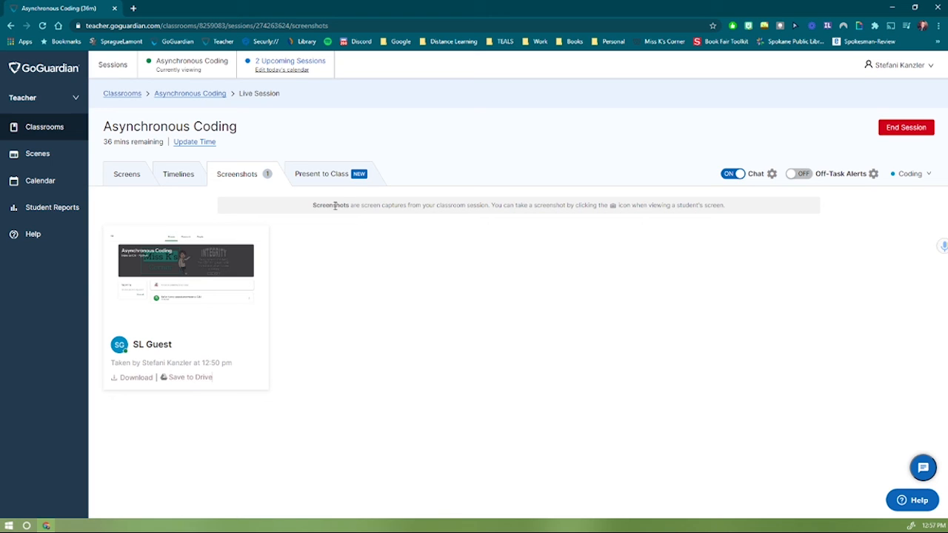
{"action": "left_click", "coordinate": [329, 175]}
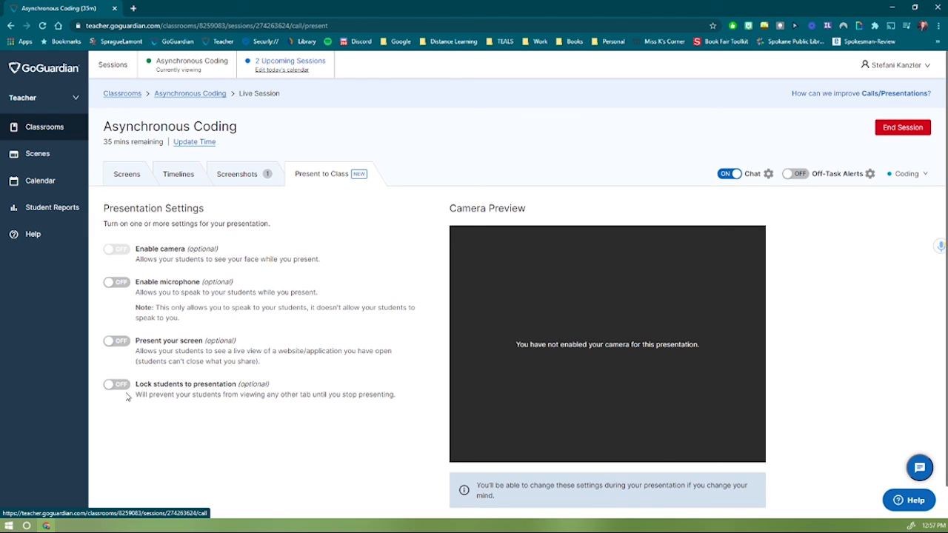
Switch on 'Present your screen' and 'Lock students to presentation'.
{"action": "left_click", "coordinate": [116, 342]}
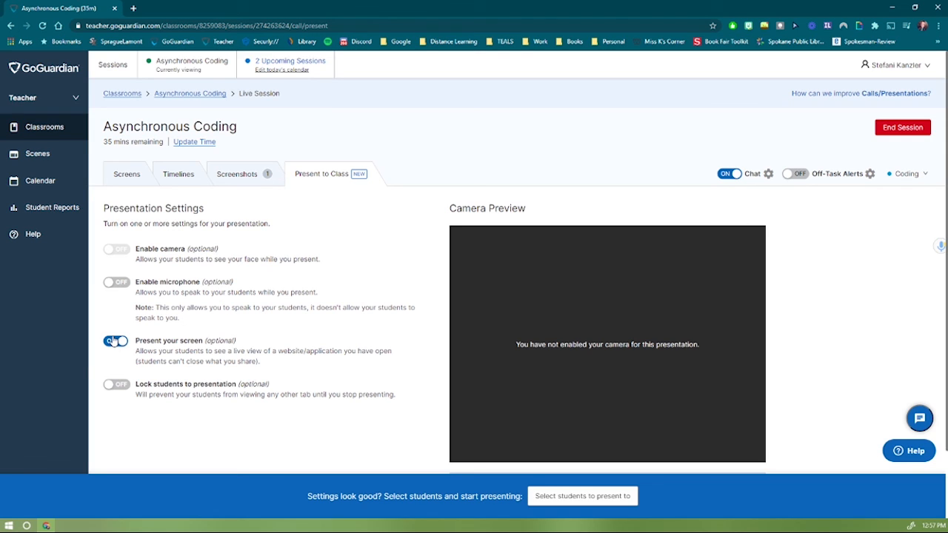
{"action": "left_click", "coordinate": [115, 387]}
Present the CMU CS Academy Chrome tab to all students in the class.
{"action": "left_click", "coordinate": [583, 497]}
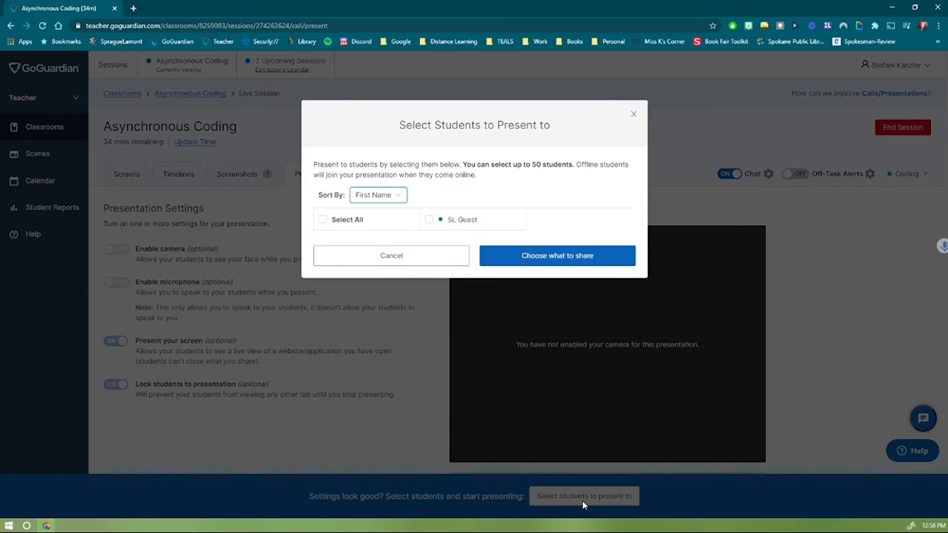
{"action": "left_click", "coordinate": [323, 220]}
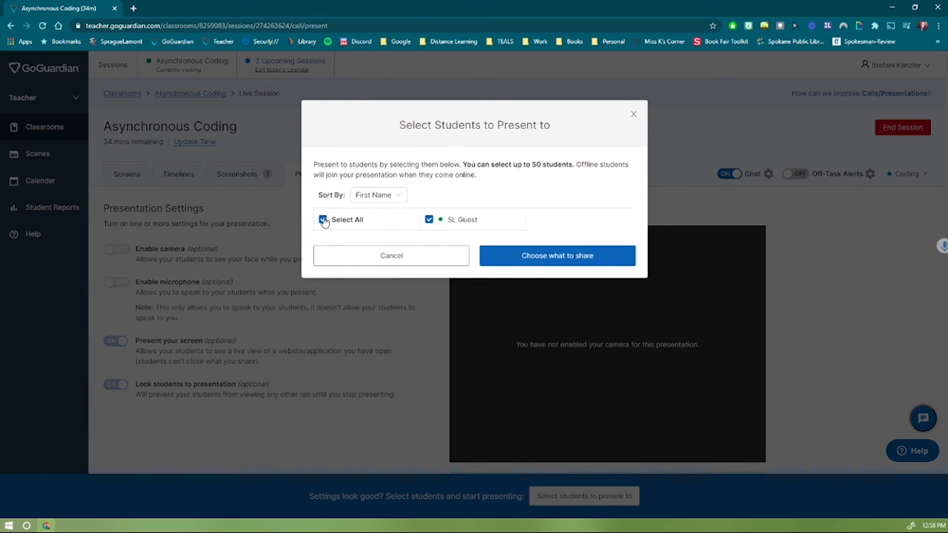
{"action": "left_click", "coordinate": [569, 259]}
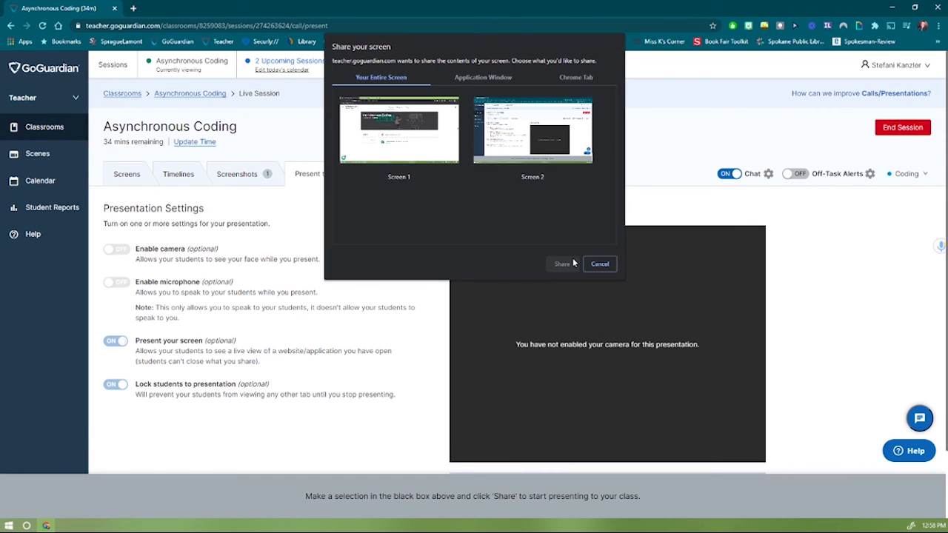
{"action": "left_click", "coordinate": [578, 77]}
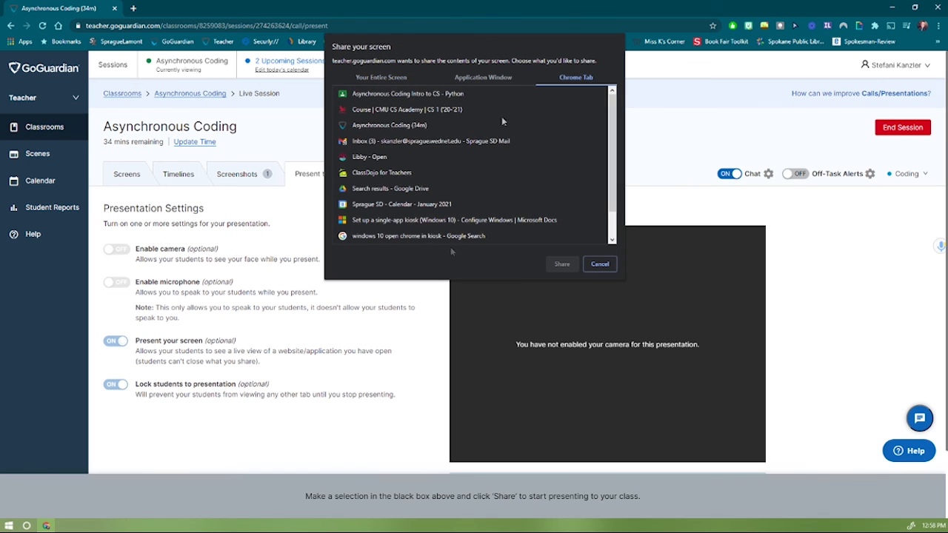
{"action": "left_click", "coordinate": [434, 110]}
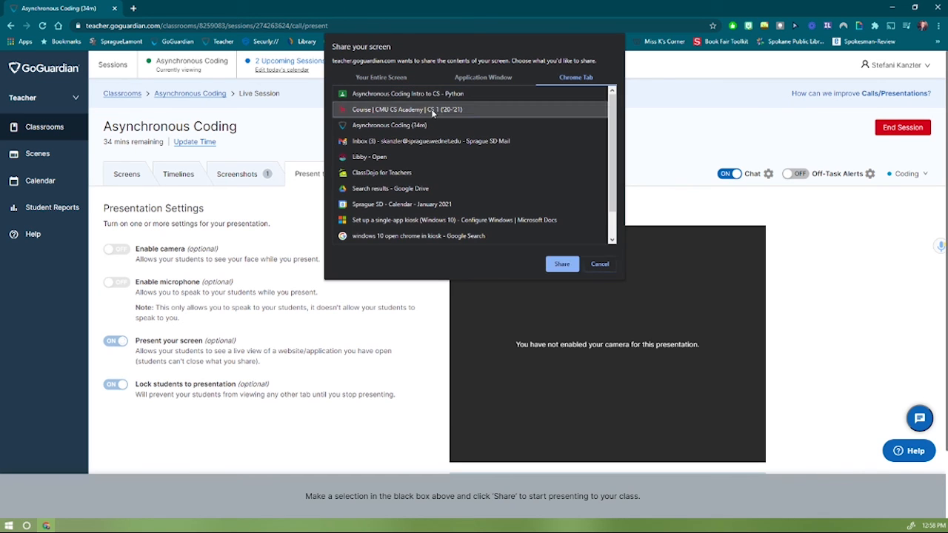
{"action": "left_click", "coordinate": [562, 264]}
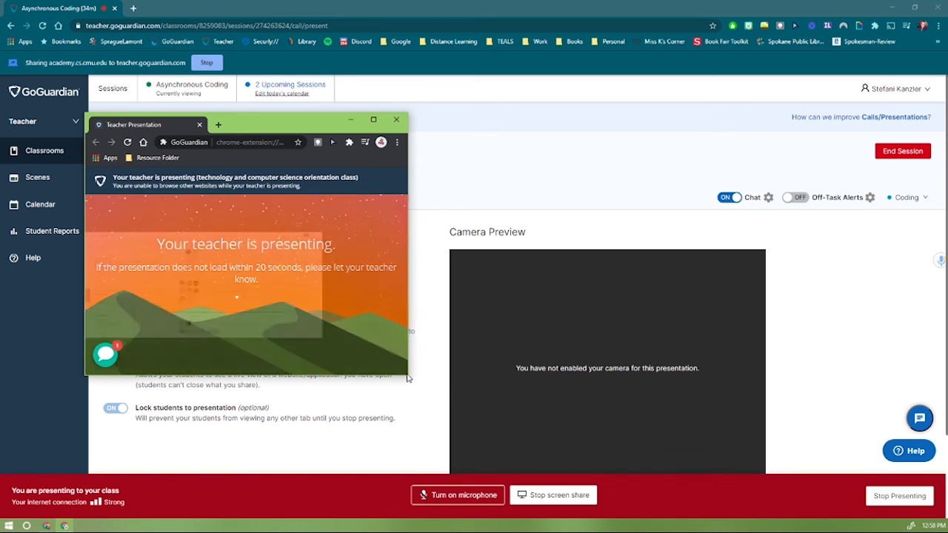
Enlarge the student presentation preview and confirm new tabs cannot be opened.
{"action": "left_click_drag", "start_coordinate": [407, 377], "coordinate": [486, 442]}
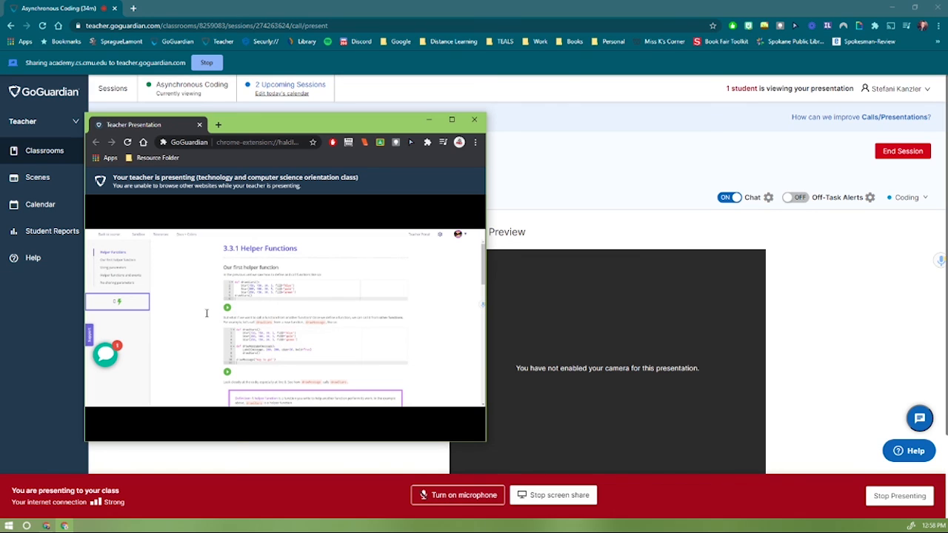
{"action": "left_click", "coordinate": [218, 125]}
{"action": "left_click", "coordinate": [217, 126]}
{"action": "left_click", "coordinate": [217, 126]}
{"action": "left_click", "coordinate": [218, 126]}
{"action": "left_click", "coordinate": [218, 126]}
Confirm google.com cannot load in the locked student view, then stop presenting.
{"action": "left_click", "coordinate": [218, 125]}
{"action": "left_click", "coordinate": [267, 144]}
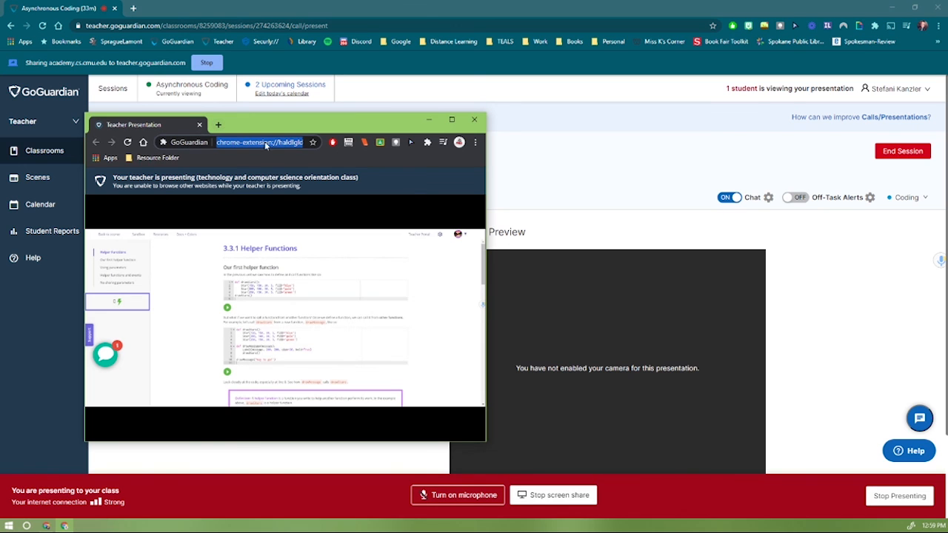
{"action": "type", "text": "google.com"}
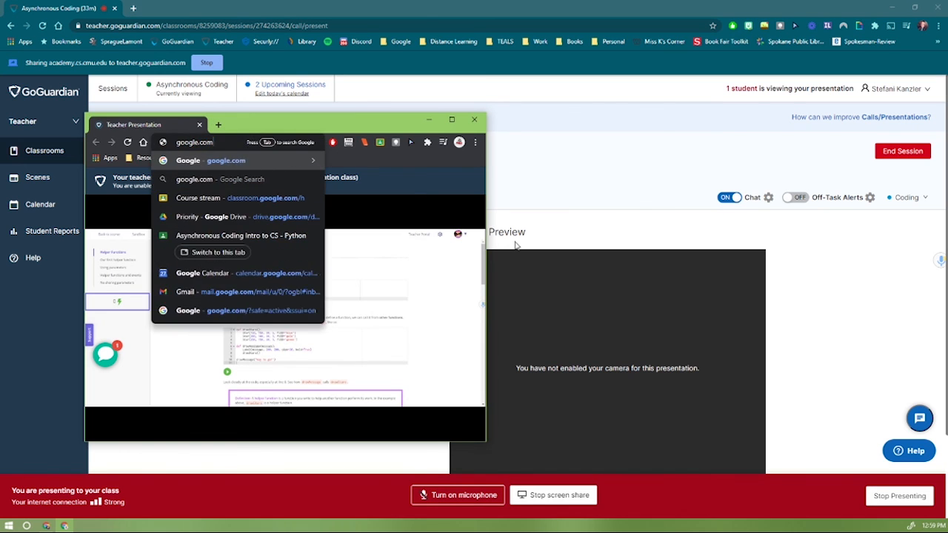
{"action": "key", "text": "Return"}
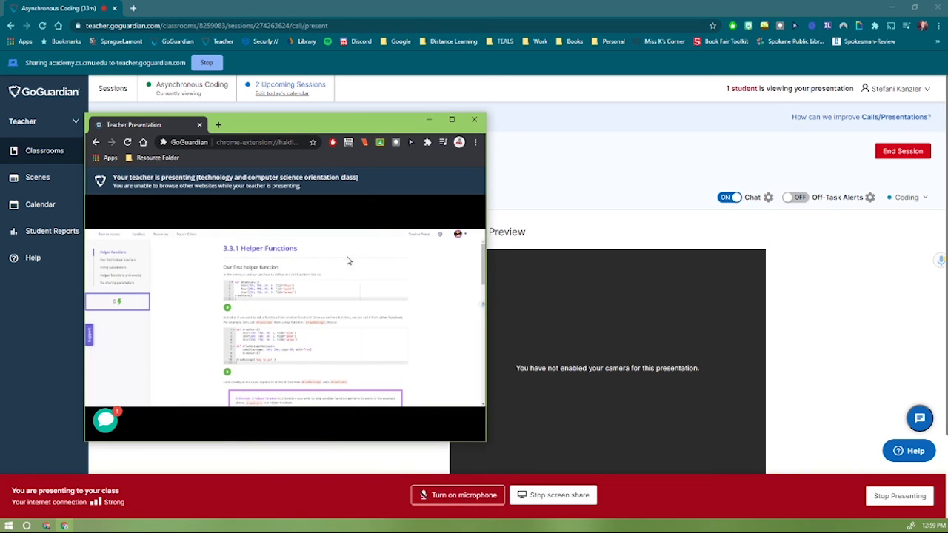
{"action": "left_click", "coordinate": [199, 125]}
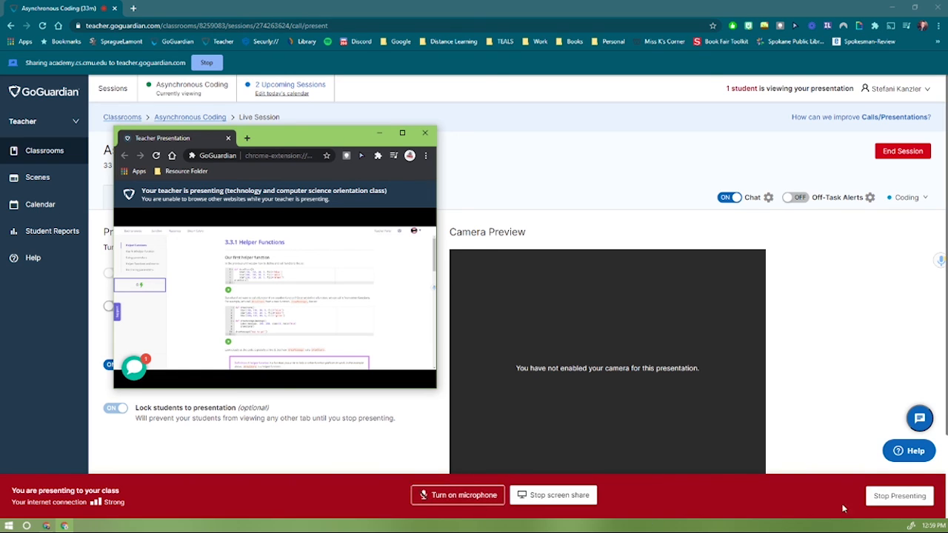
{"action": "left_click", "coordinate": [878, 498]}
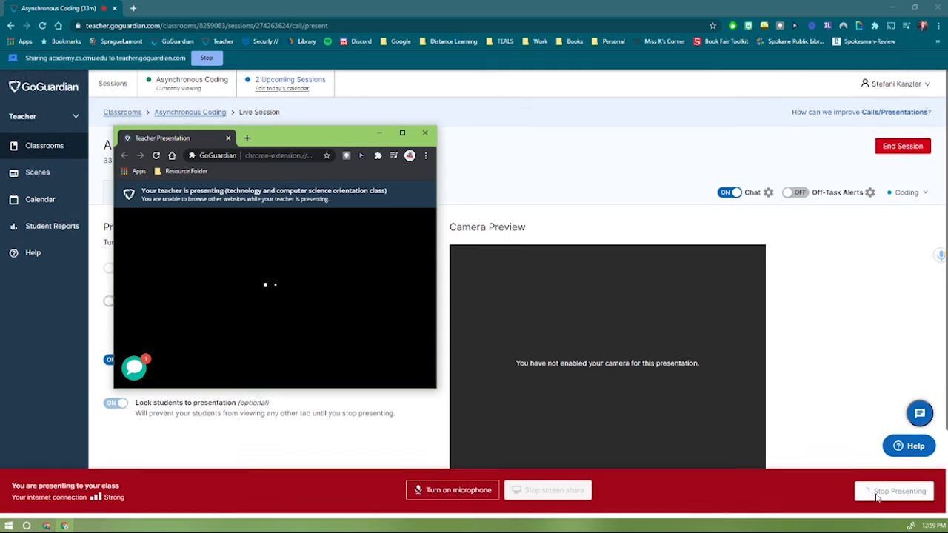
Close the presentation preview, return to Screens, and confirm End Session for Asynchronous Coding.
{"action": "left_click", "coordinate": [426, 134]}
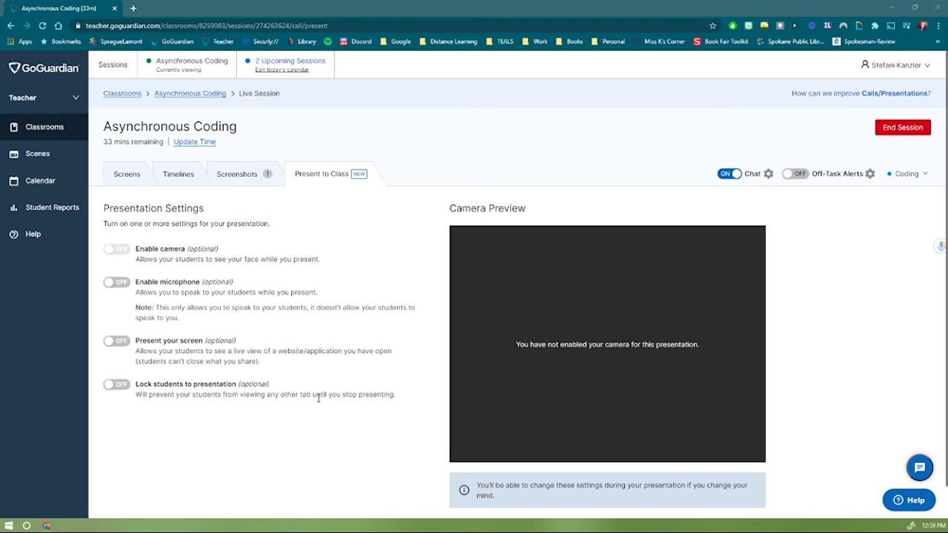
{"action": "left_click", "coordinate": [127, 176]}
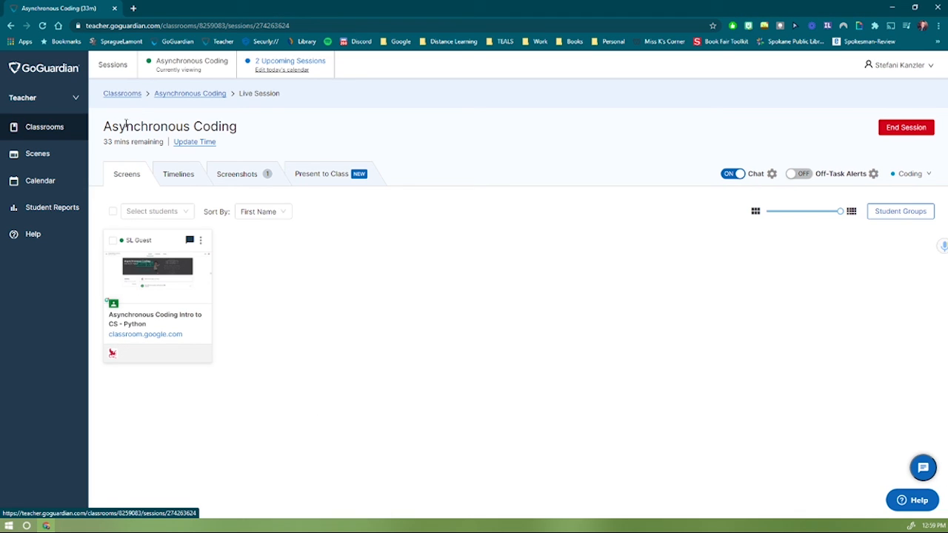
{"action": "left_click_drag", "start_coordinate": [90, 134], "coordinate": [227, 129]}
{"action": "left_click", "coordinate": [261, 136]}
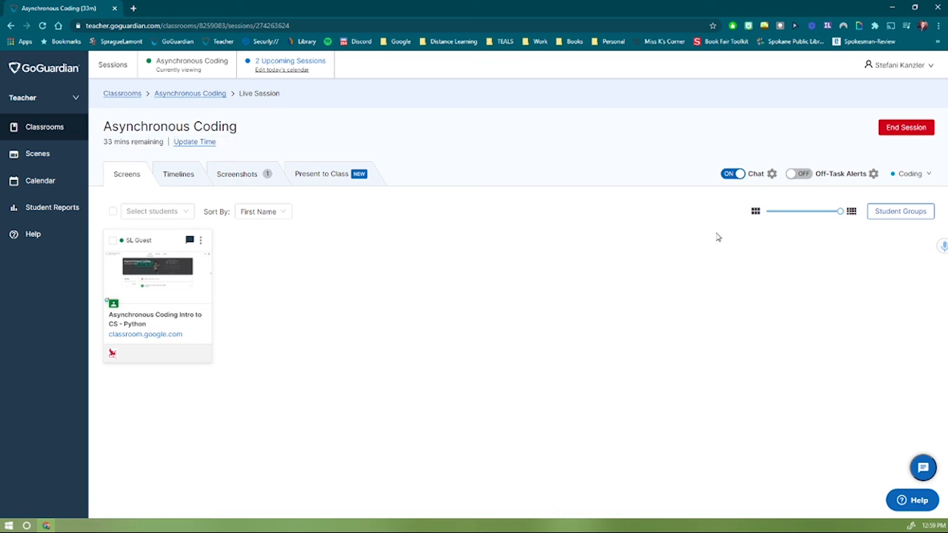
{"action": "left_click", "coordinate": [919, 129]}
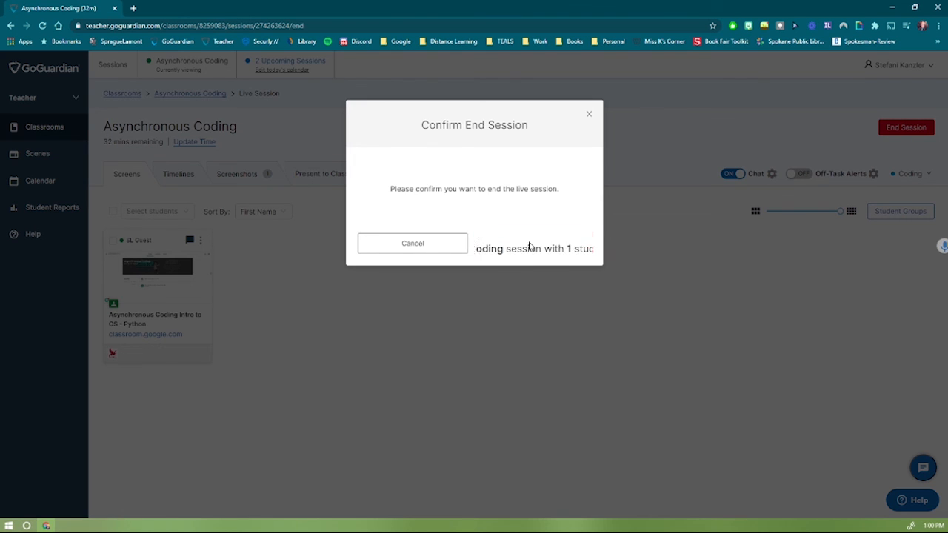
{"action": "left_click", "coordinate": [530, 245]}
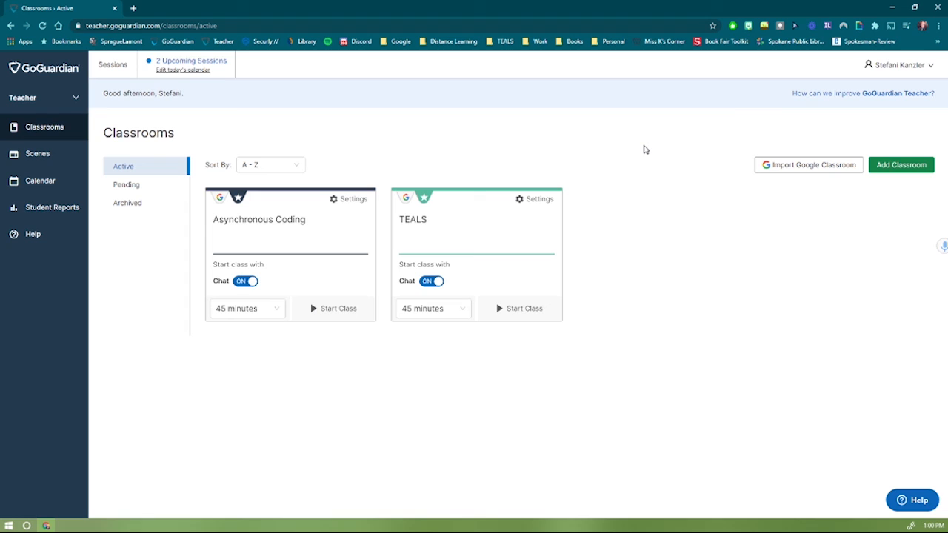